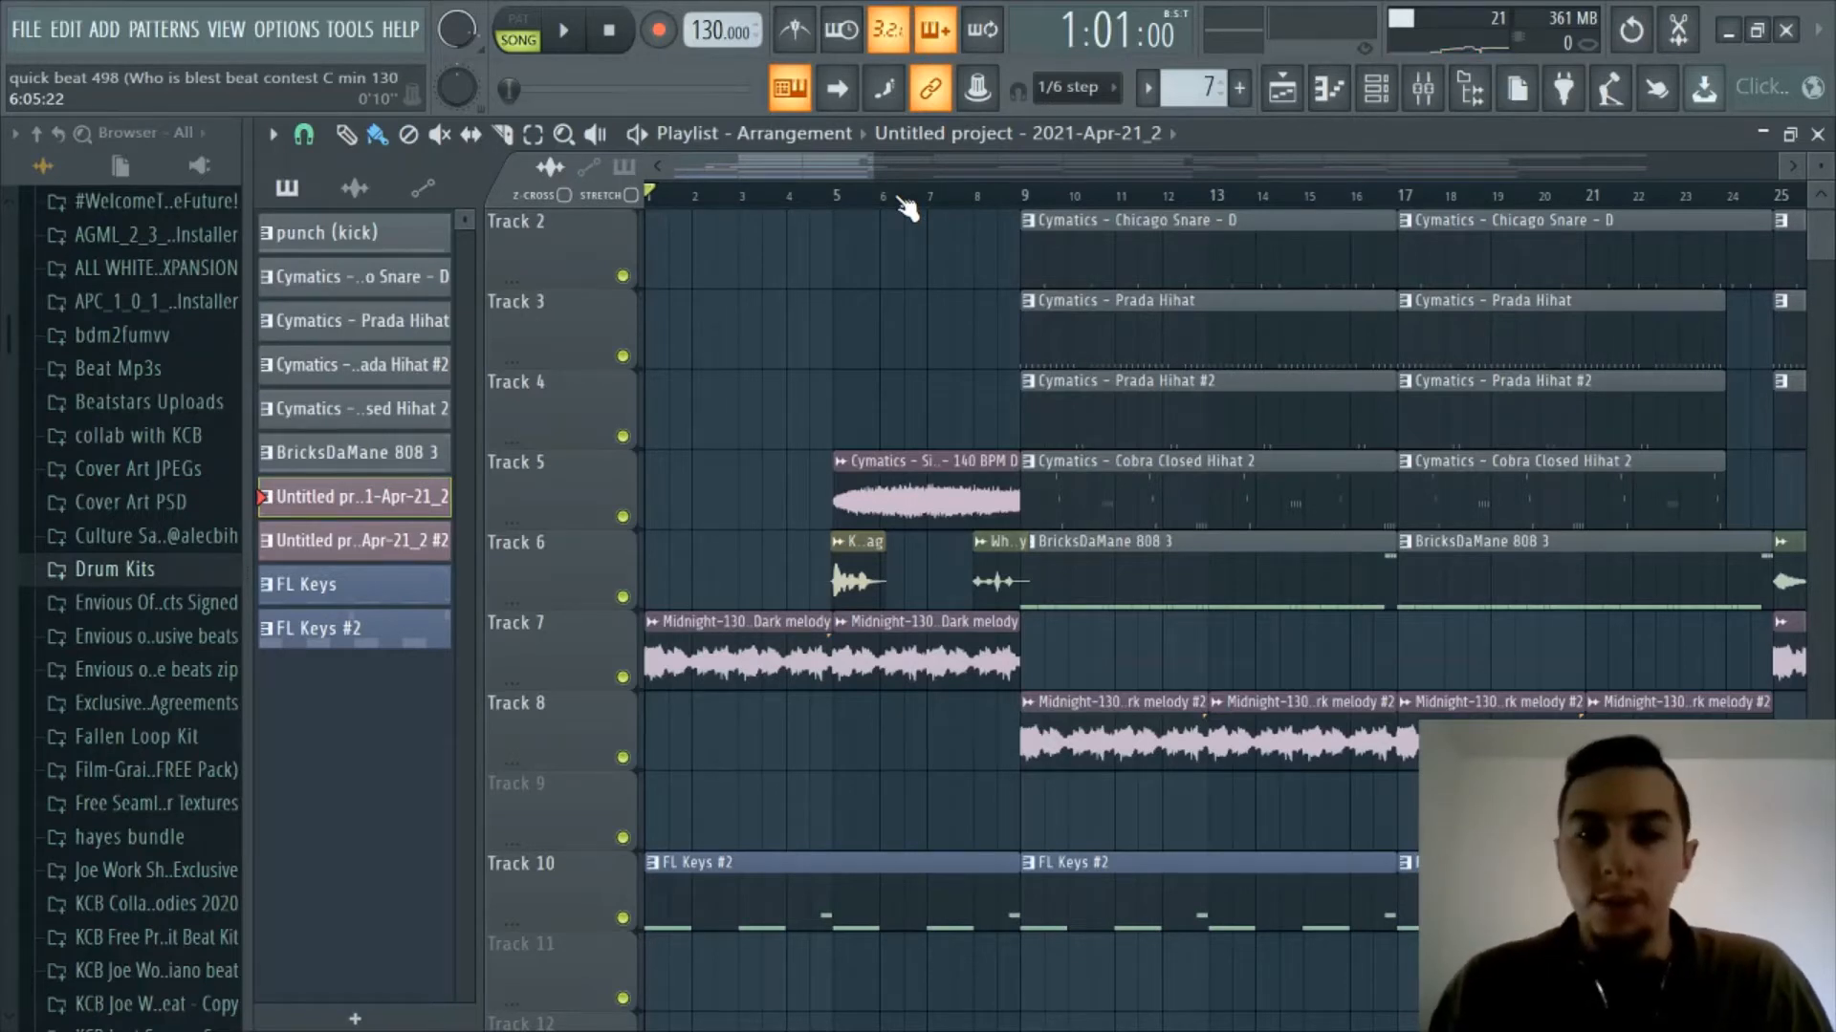
scroll(899, 198, "up", 3)
left_click_drag(780, 171, 724, 178)
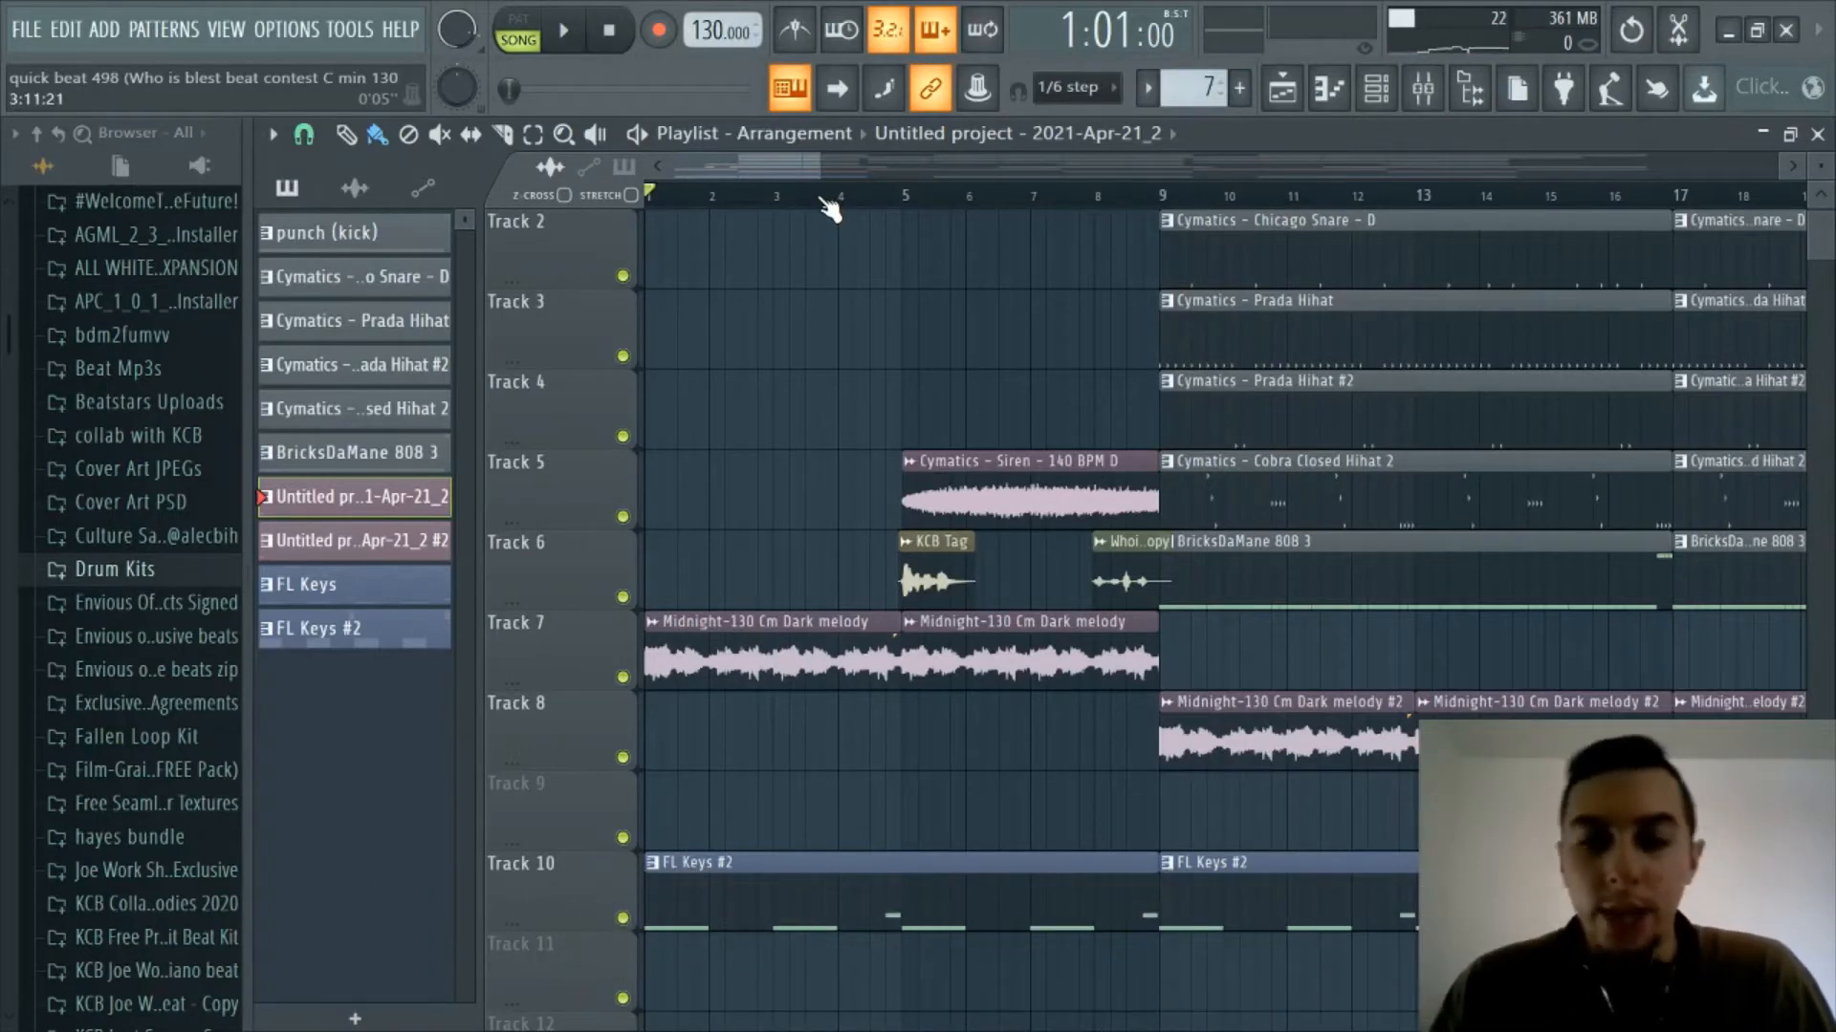
scroll(824, 201, "down", 1)
scroll(824, 201, "down", 2)
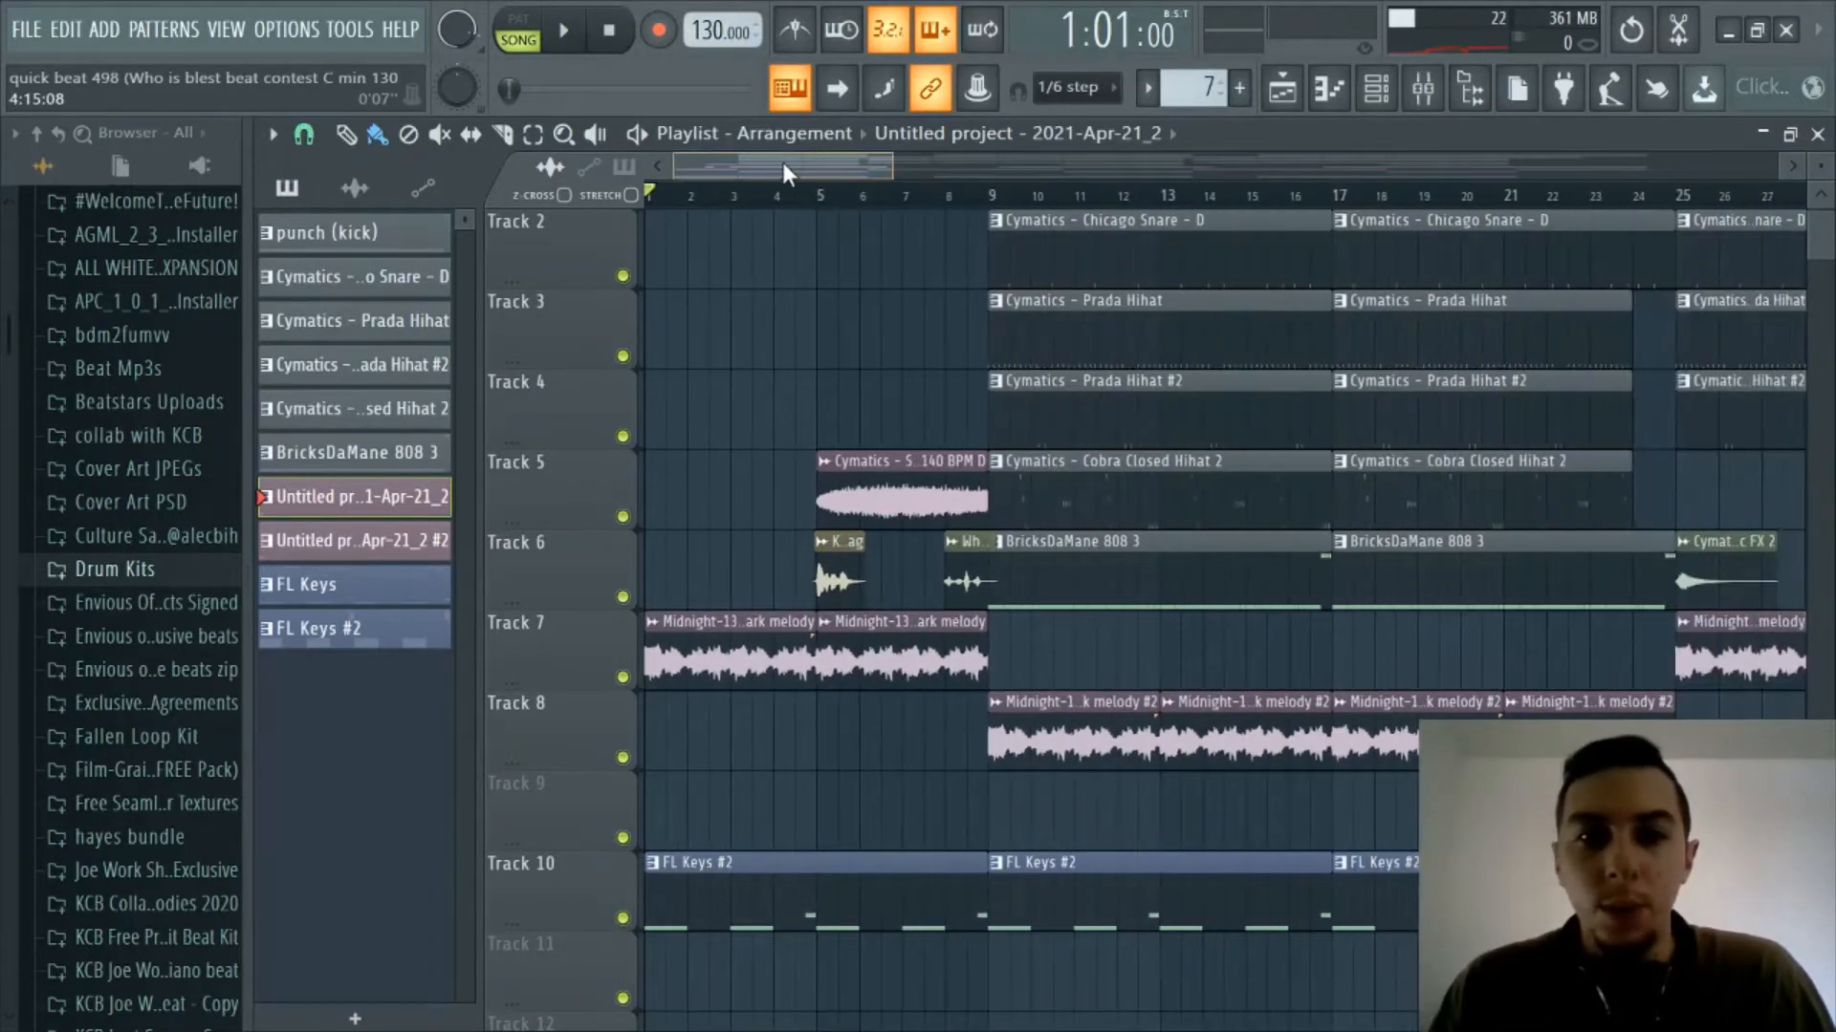
scroll(778, 197, "up", 1)
scroll(774, 196, "up", 2)
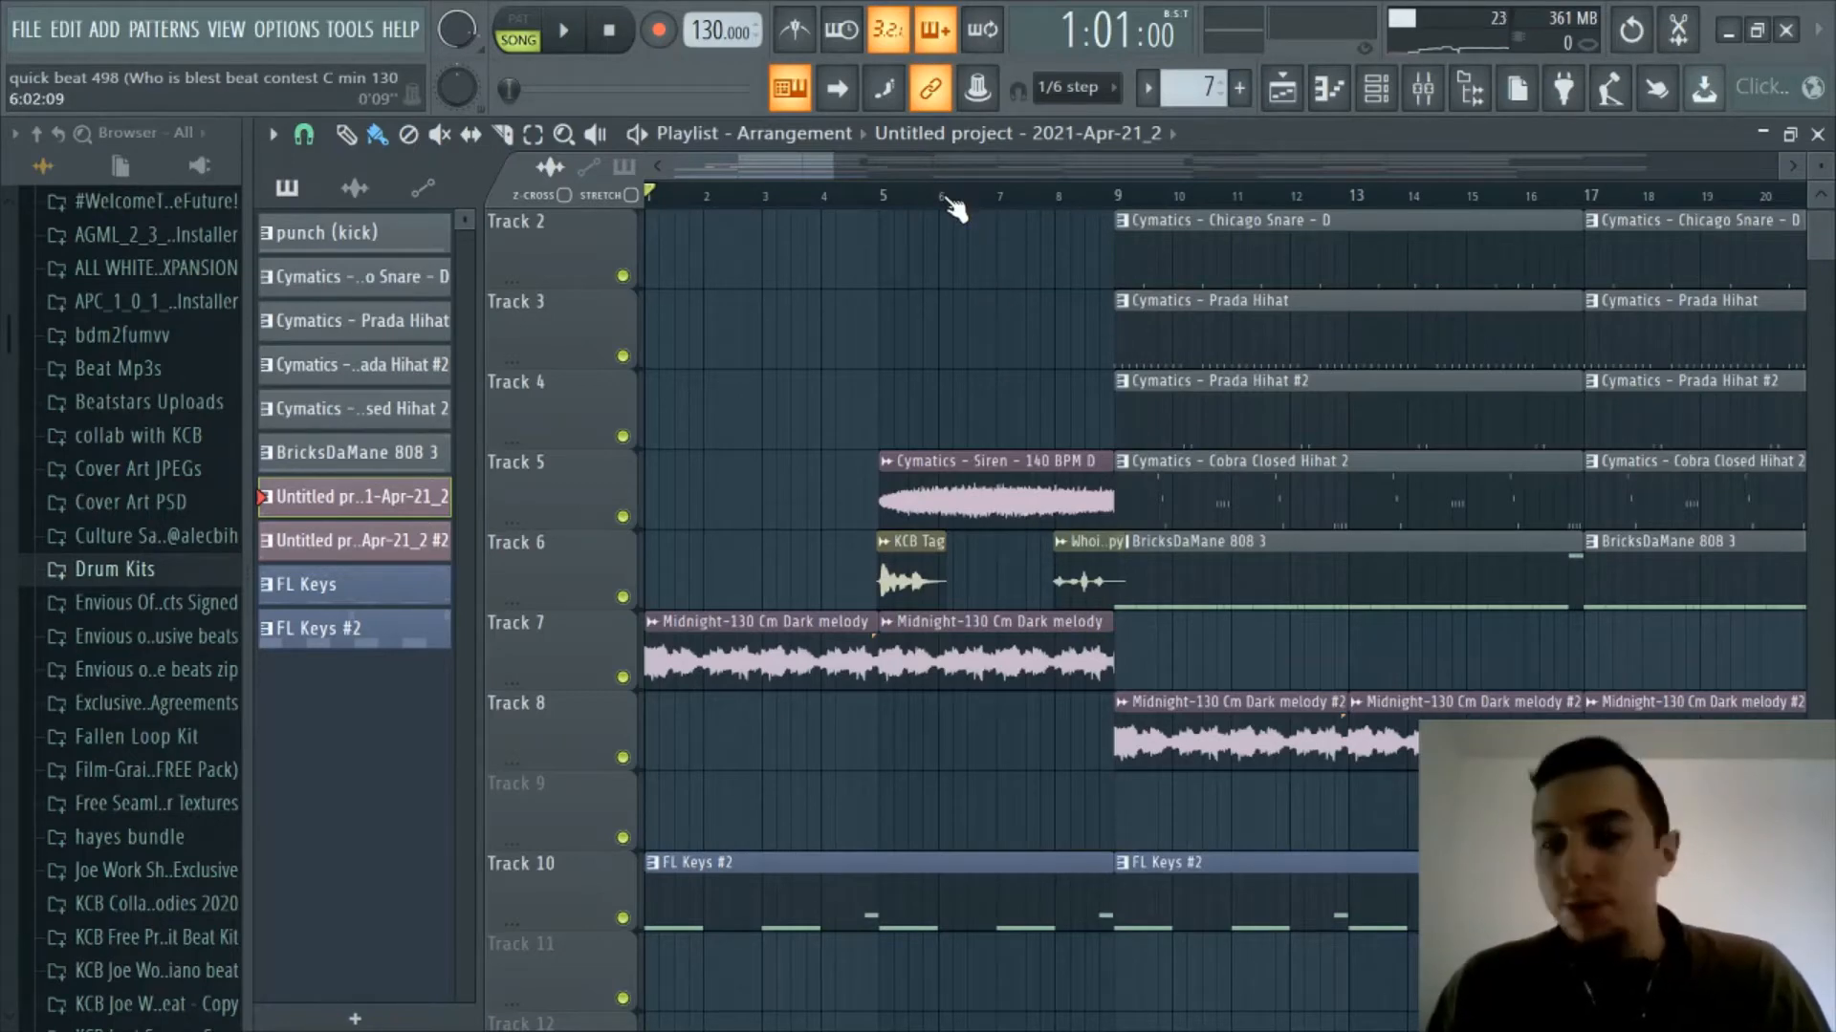
scroll(946, 201, "down", 2)
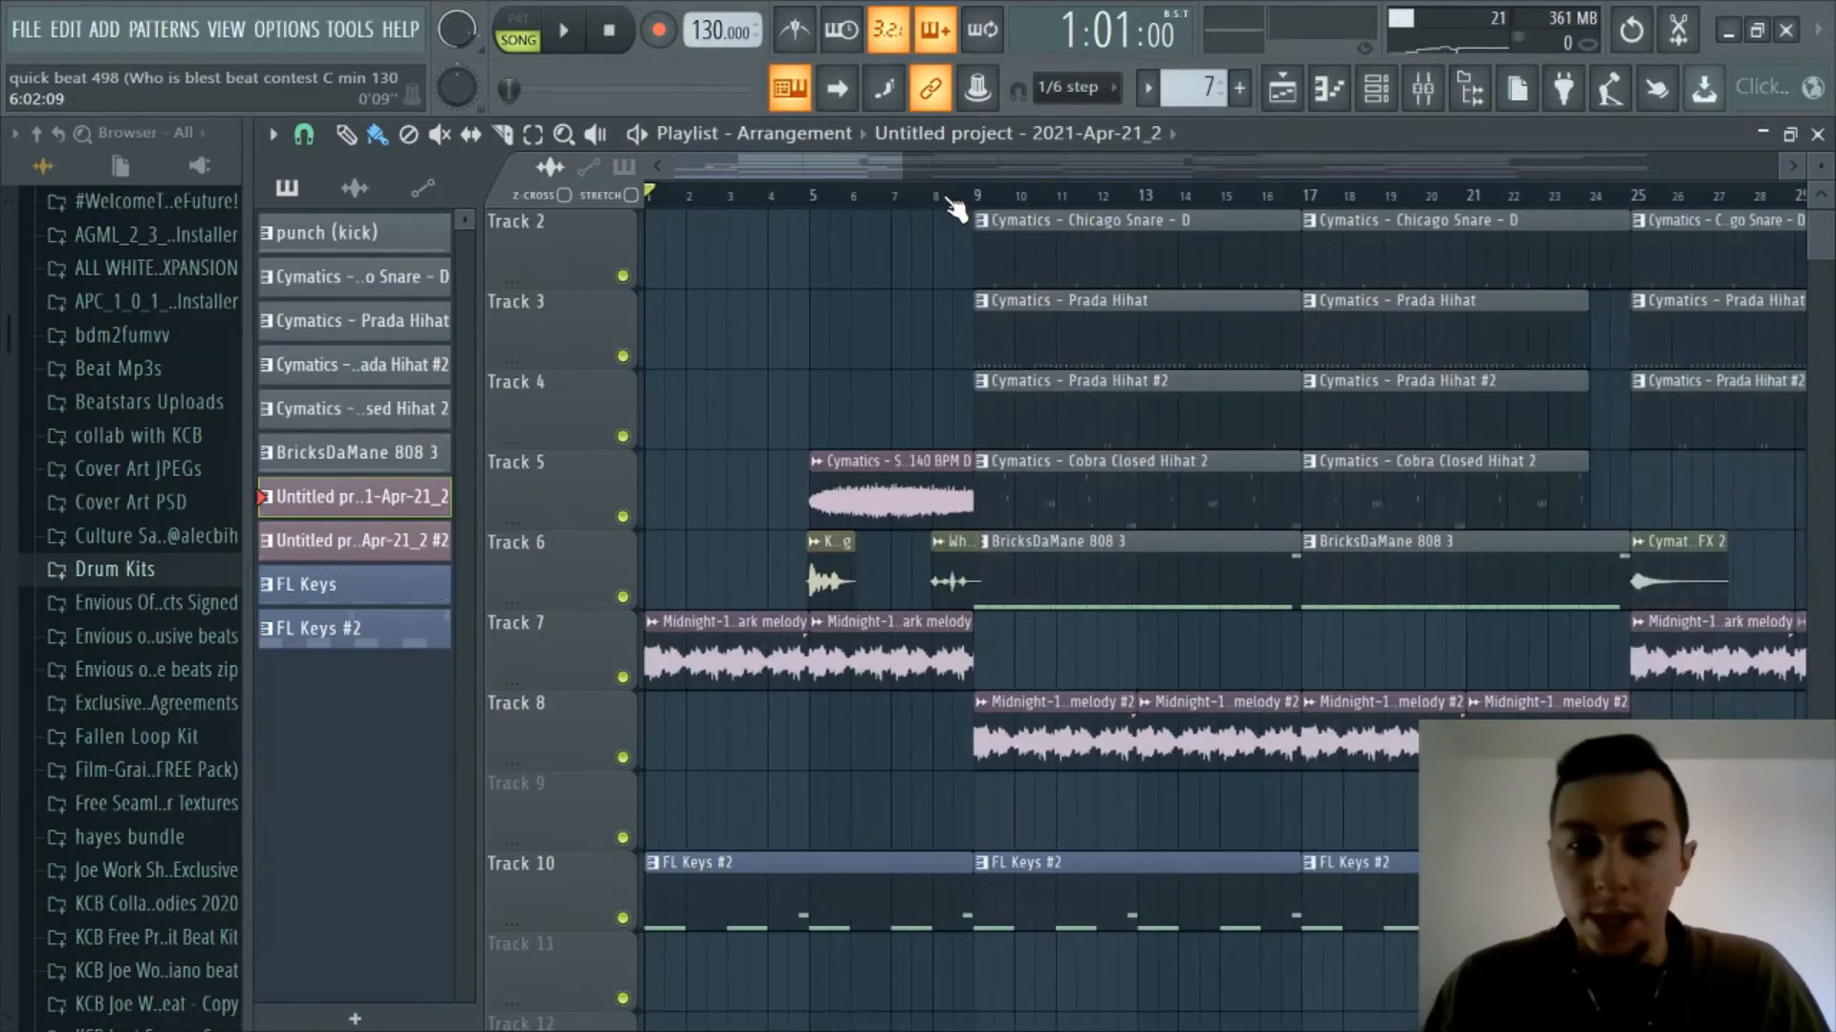
scroll(841, 201, "up", 2)
left_click_drag(783, 167, 765, 167)
left_click(1415, 92)
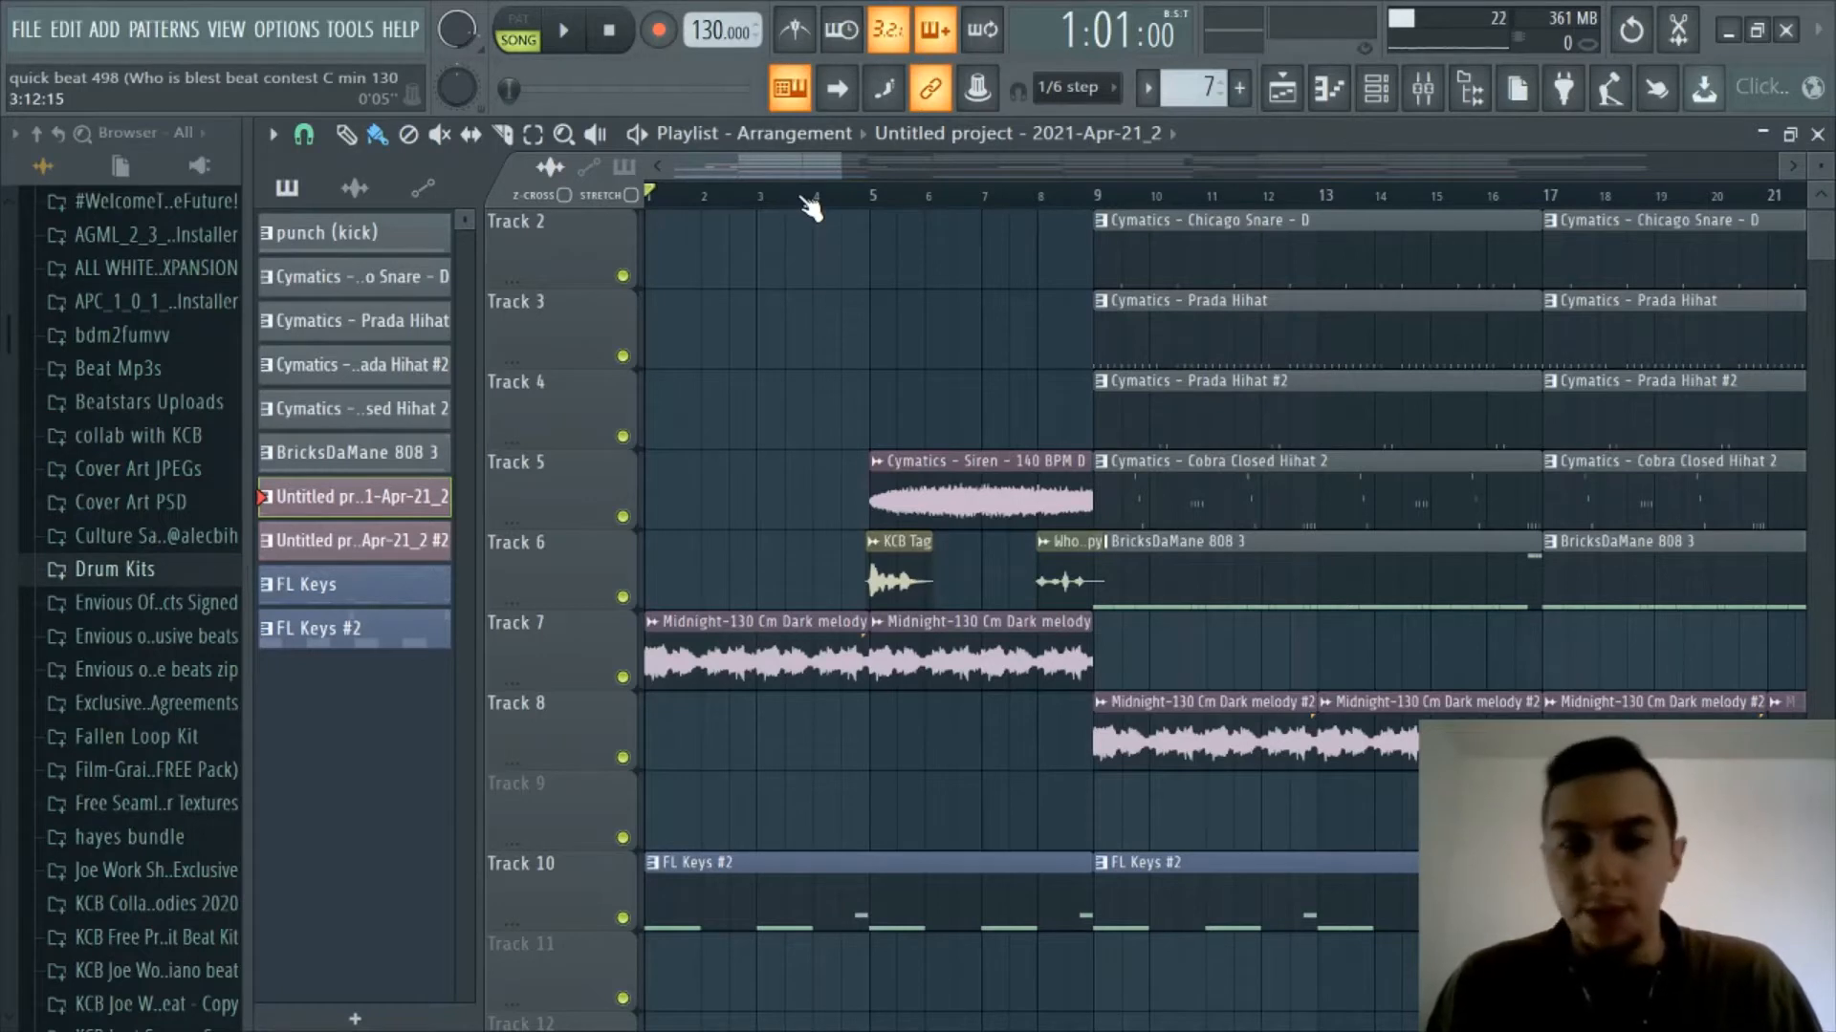
scroll(784, 174, "up", 3)
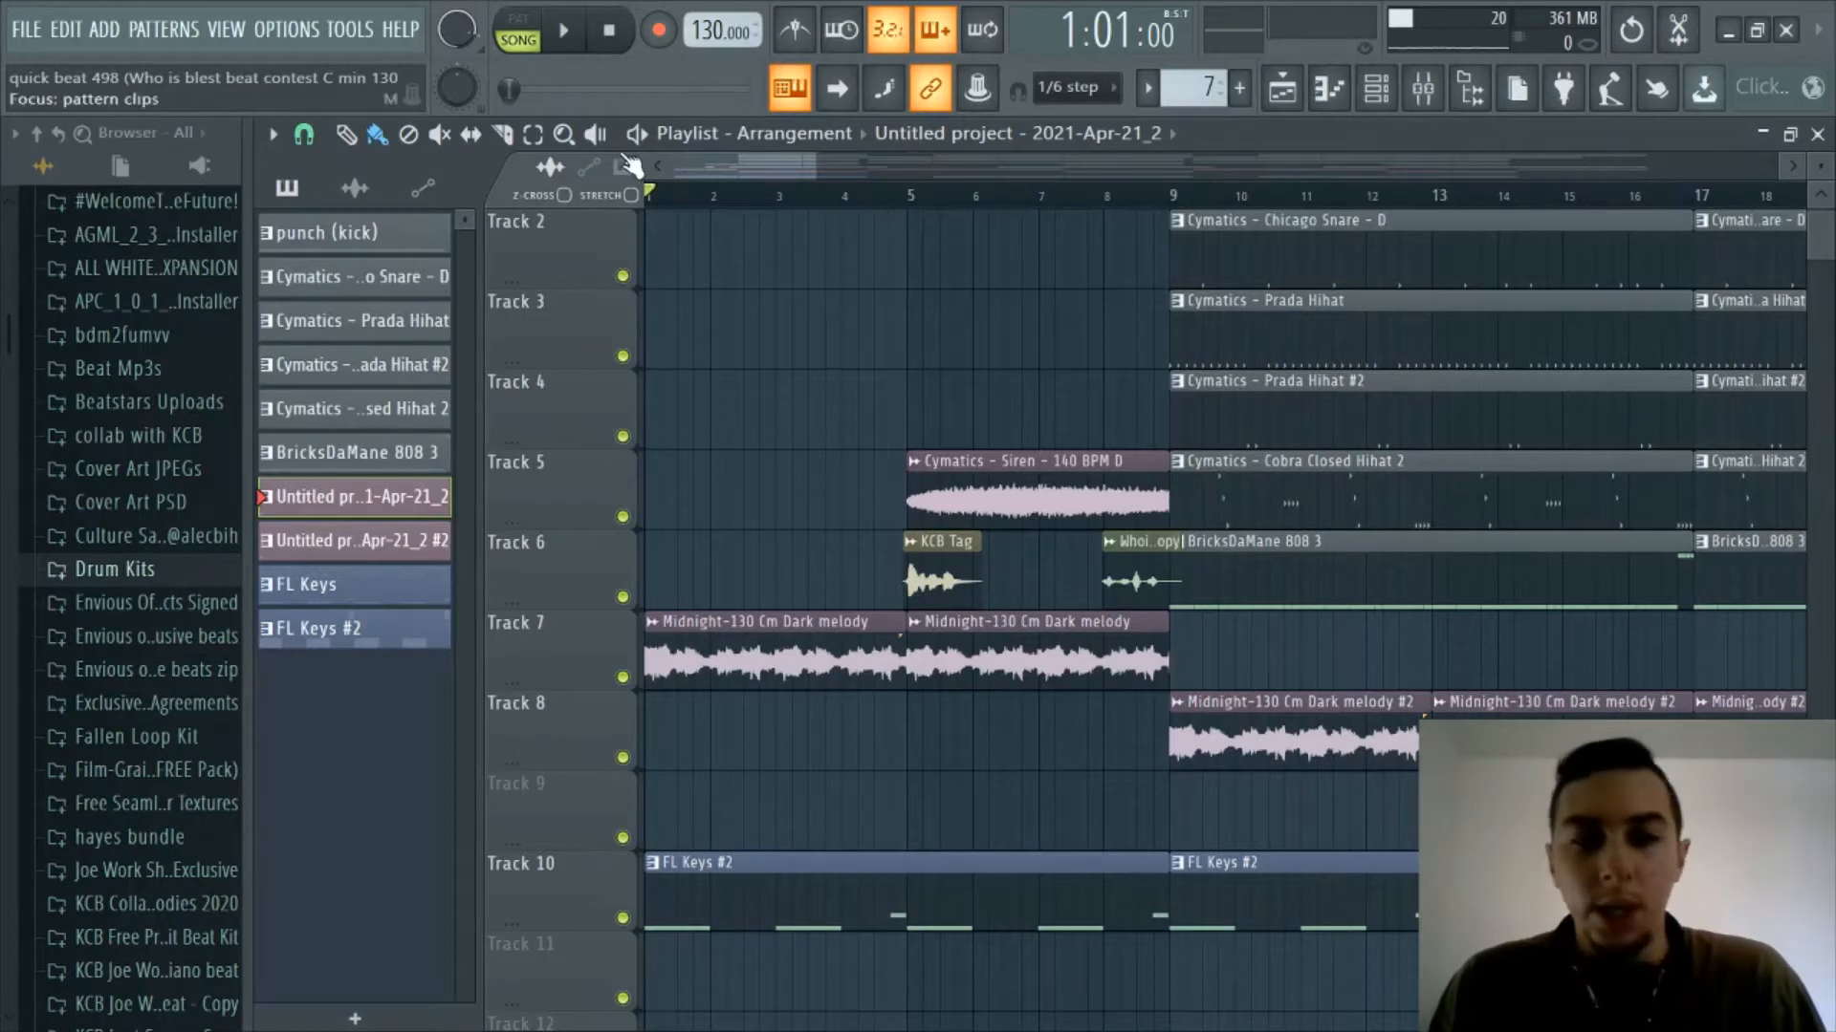
scroll(749, 191, "down", 1)
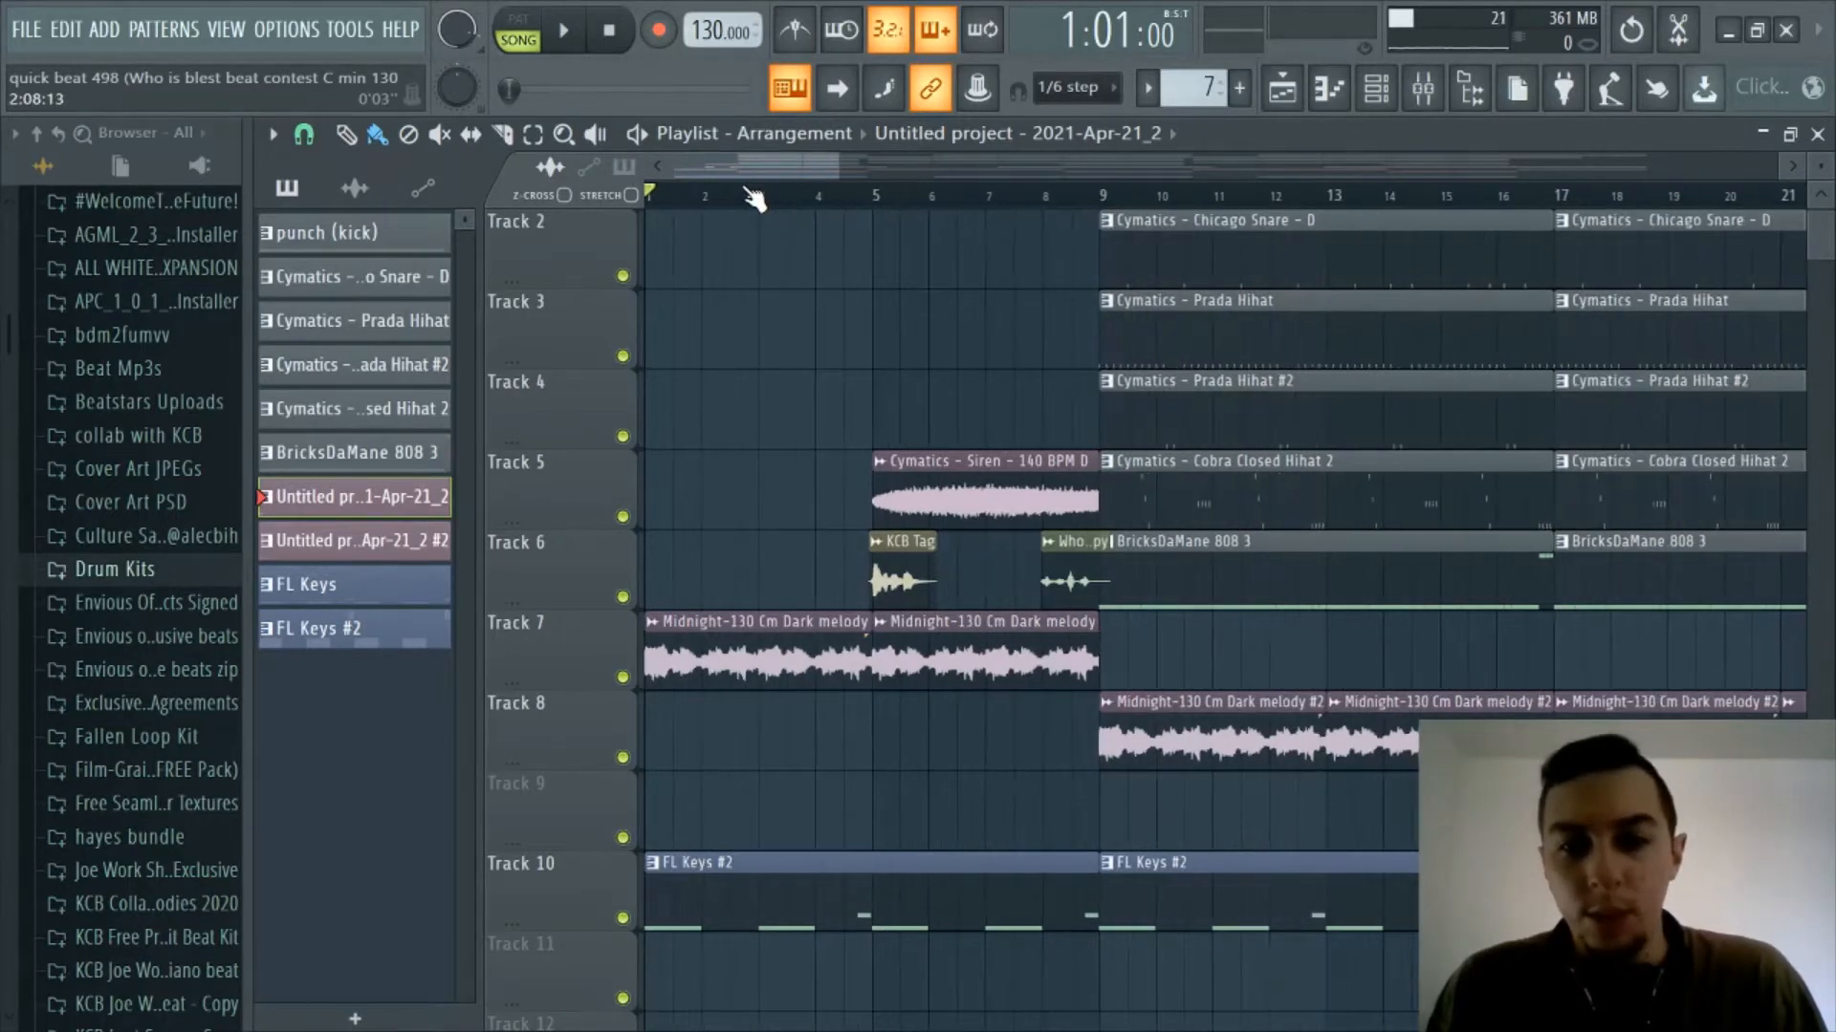
- Open the Untitled project - 2021-Apr-21_2 sample from the channel rack, preview its audio and close its settings
left_click(1378, 96)
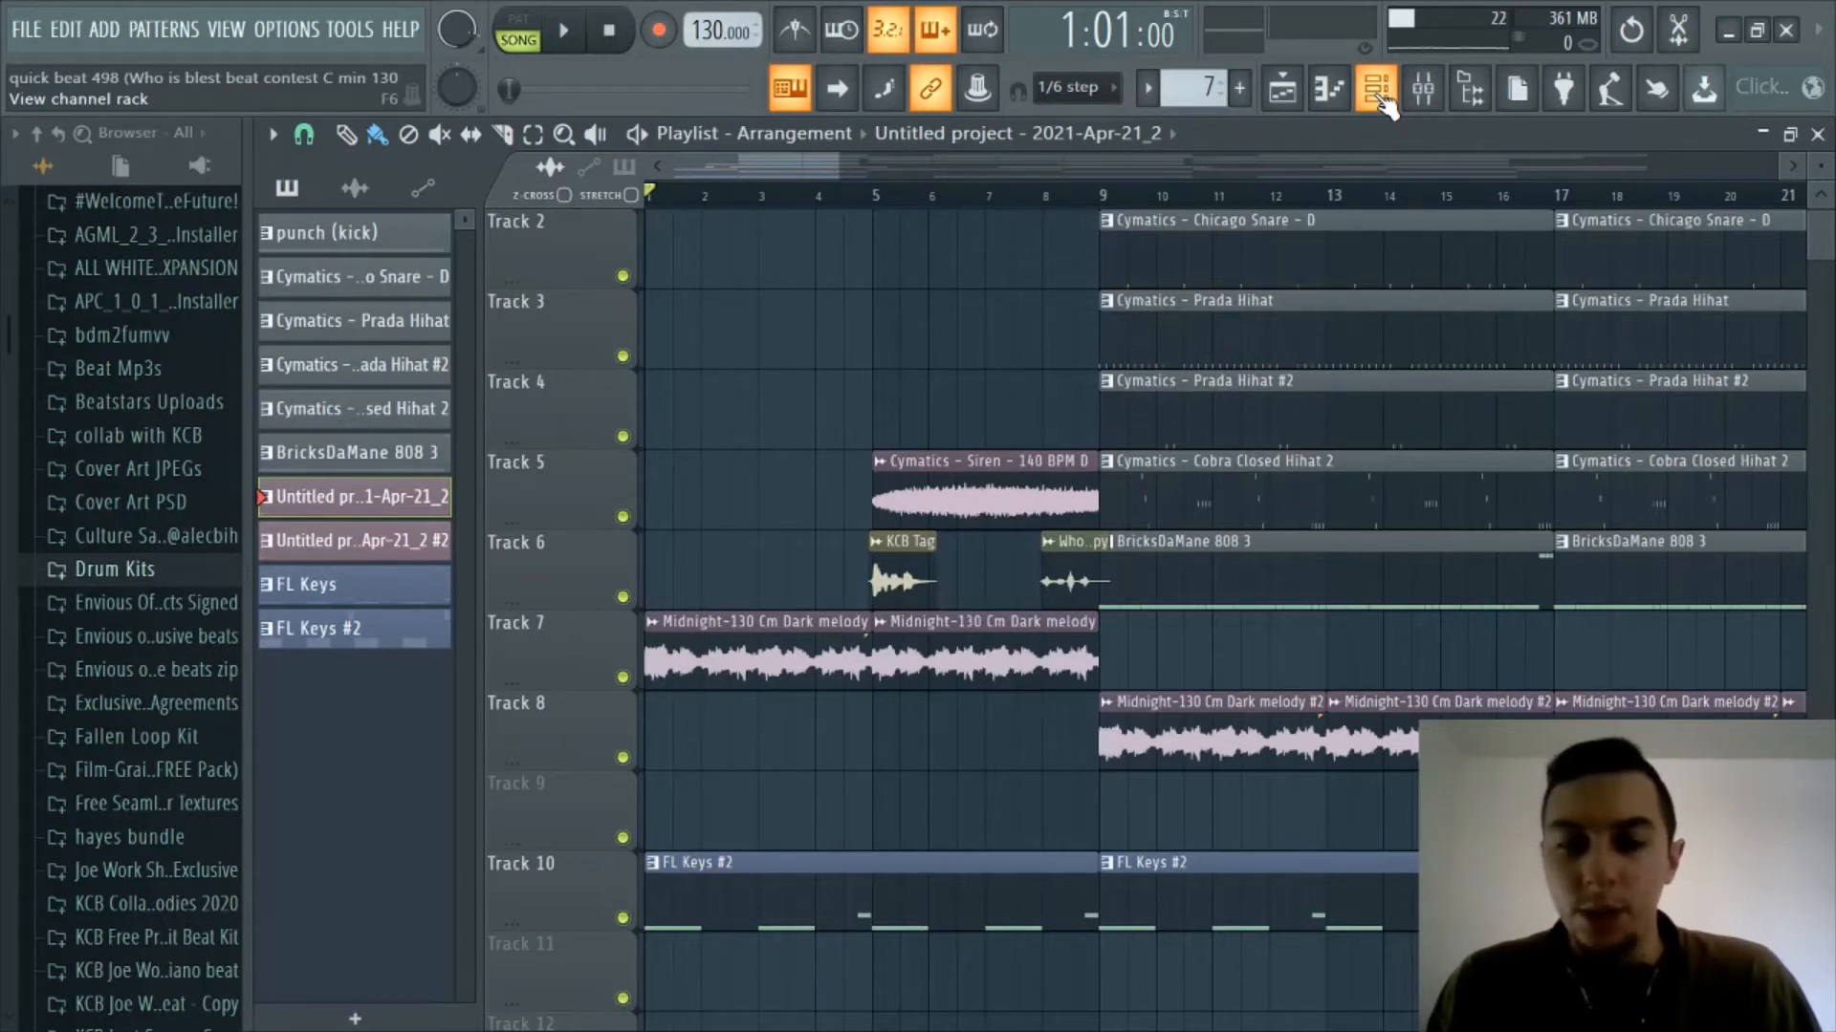
left_click(1378, 91)
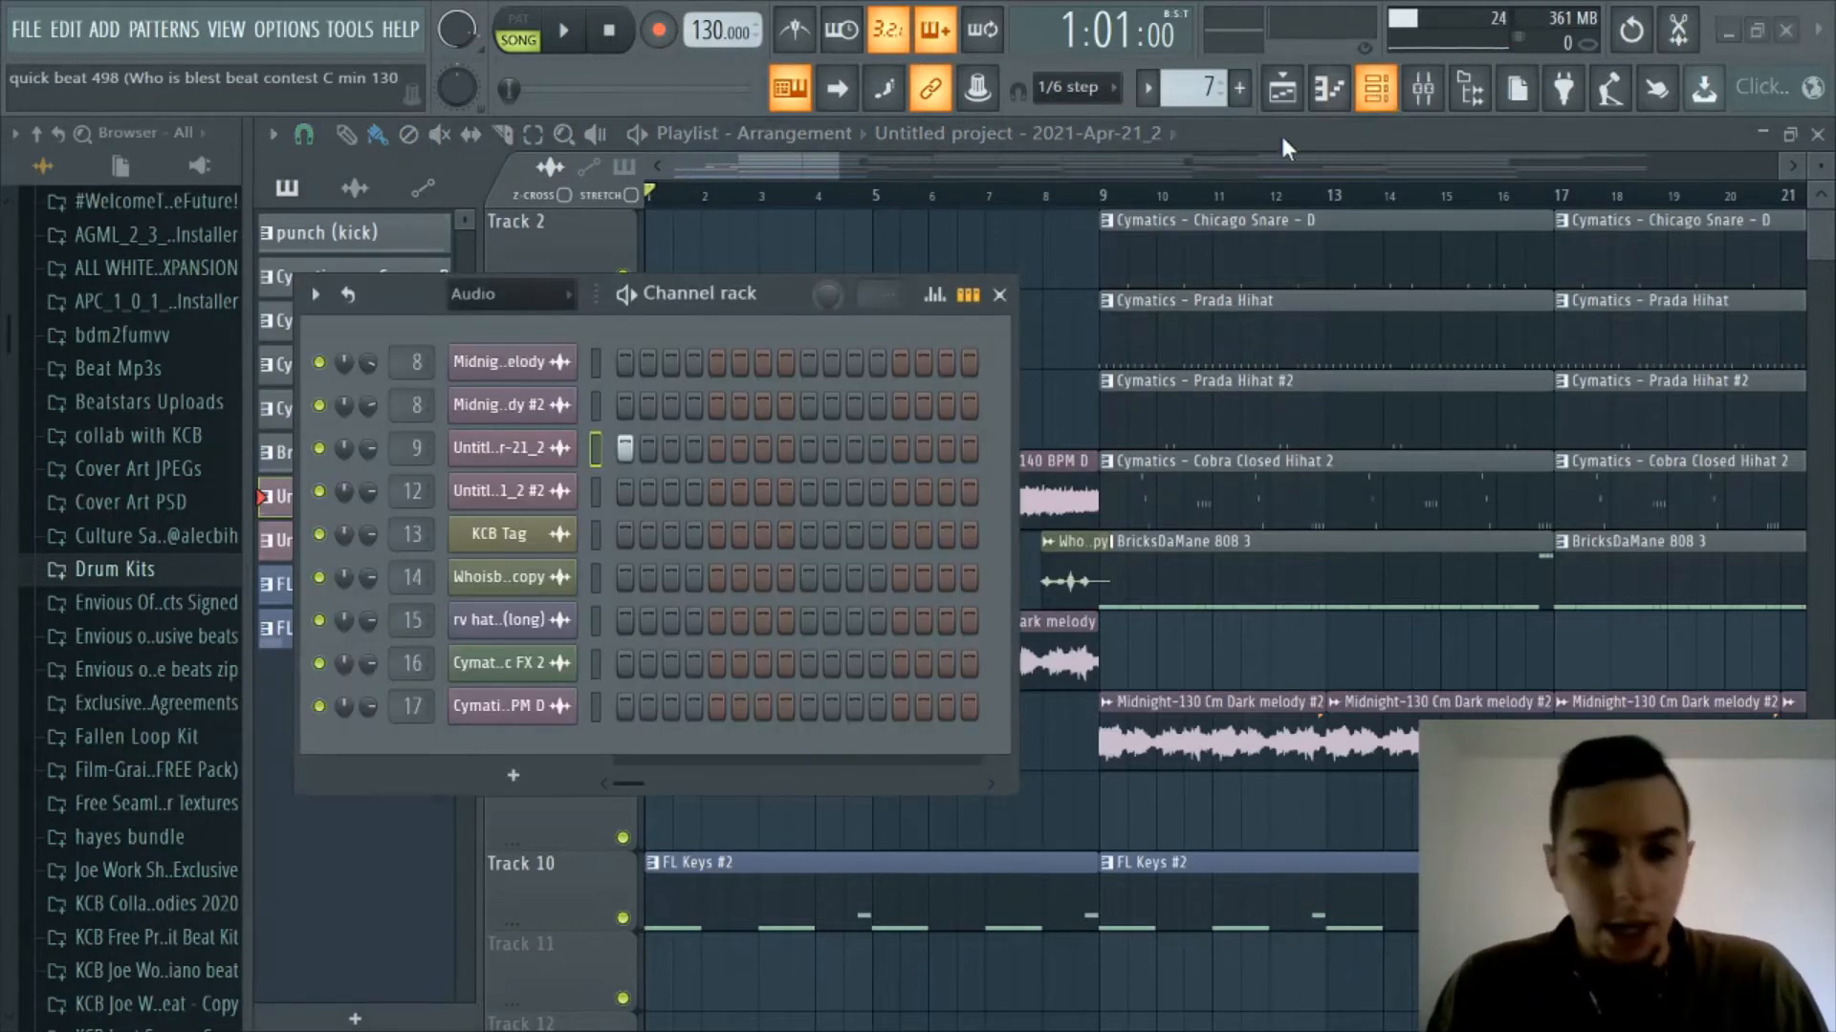
left_click(507, 447)
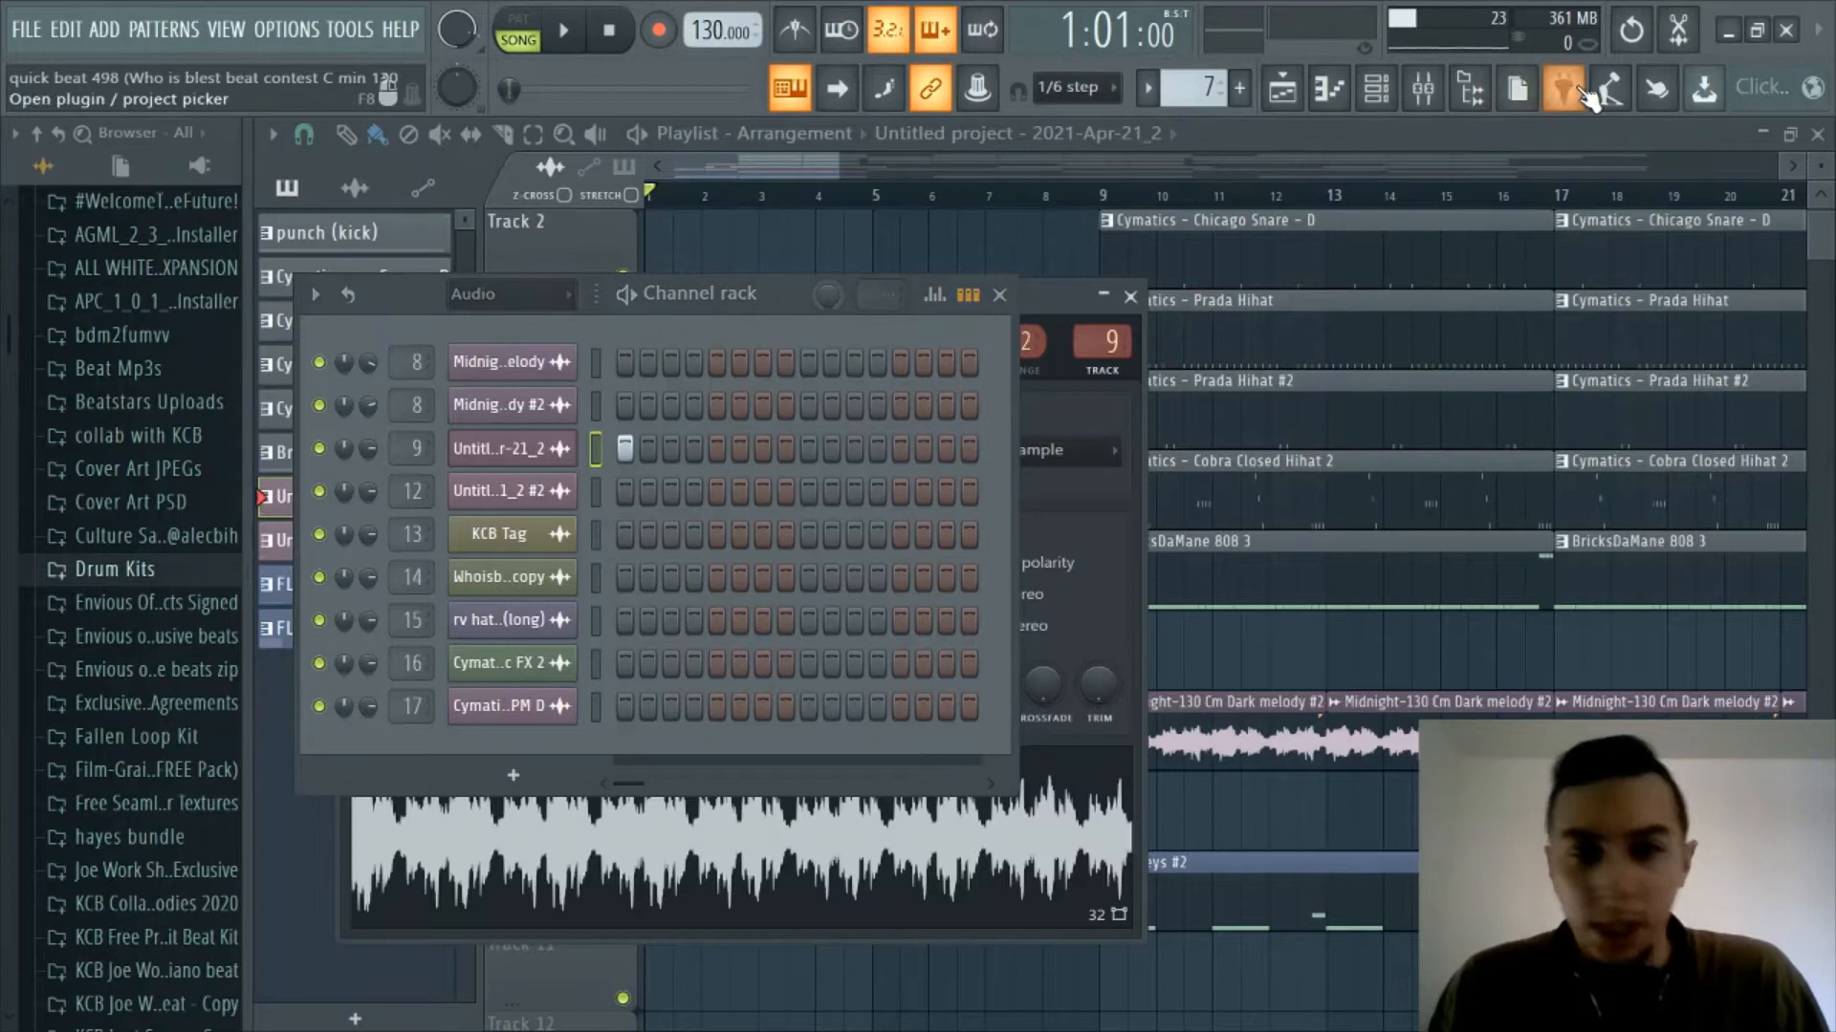
left_click(1378, 90)
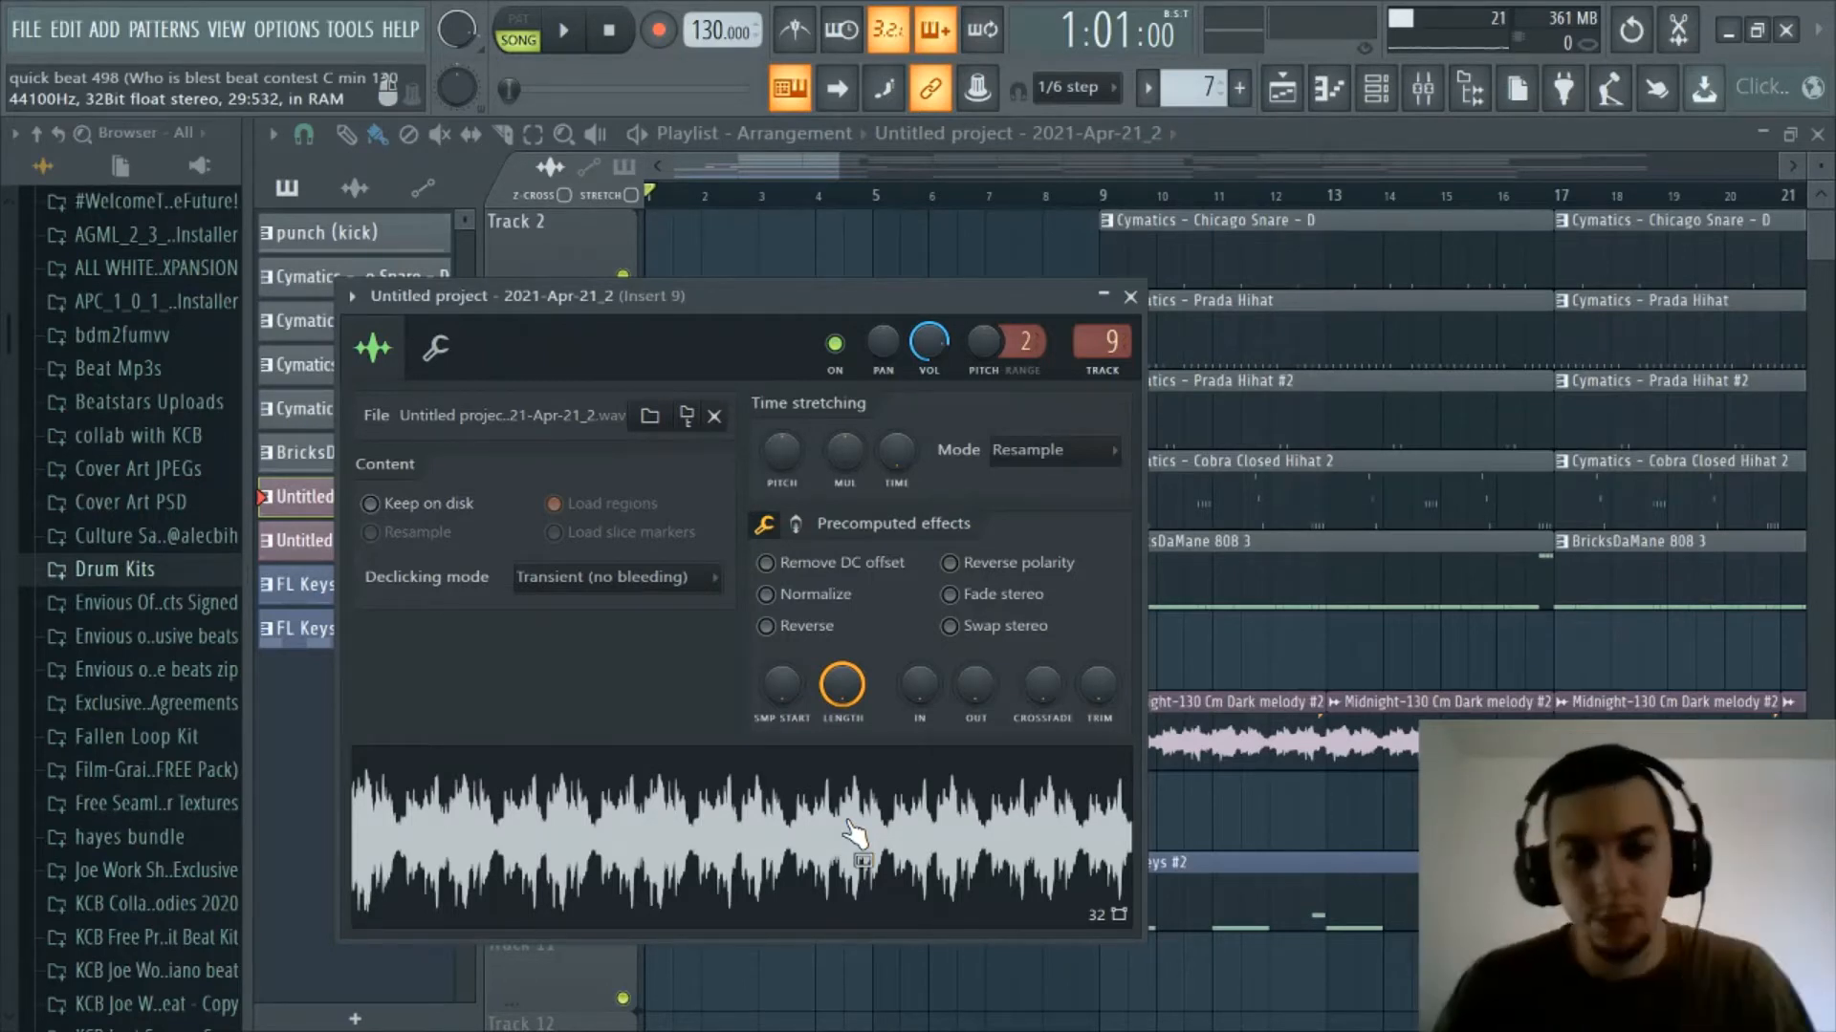
left_click(851, 828)
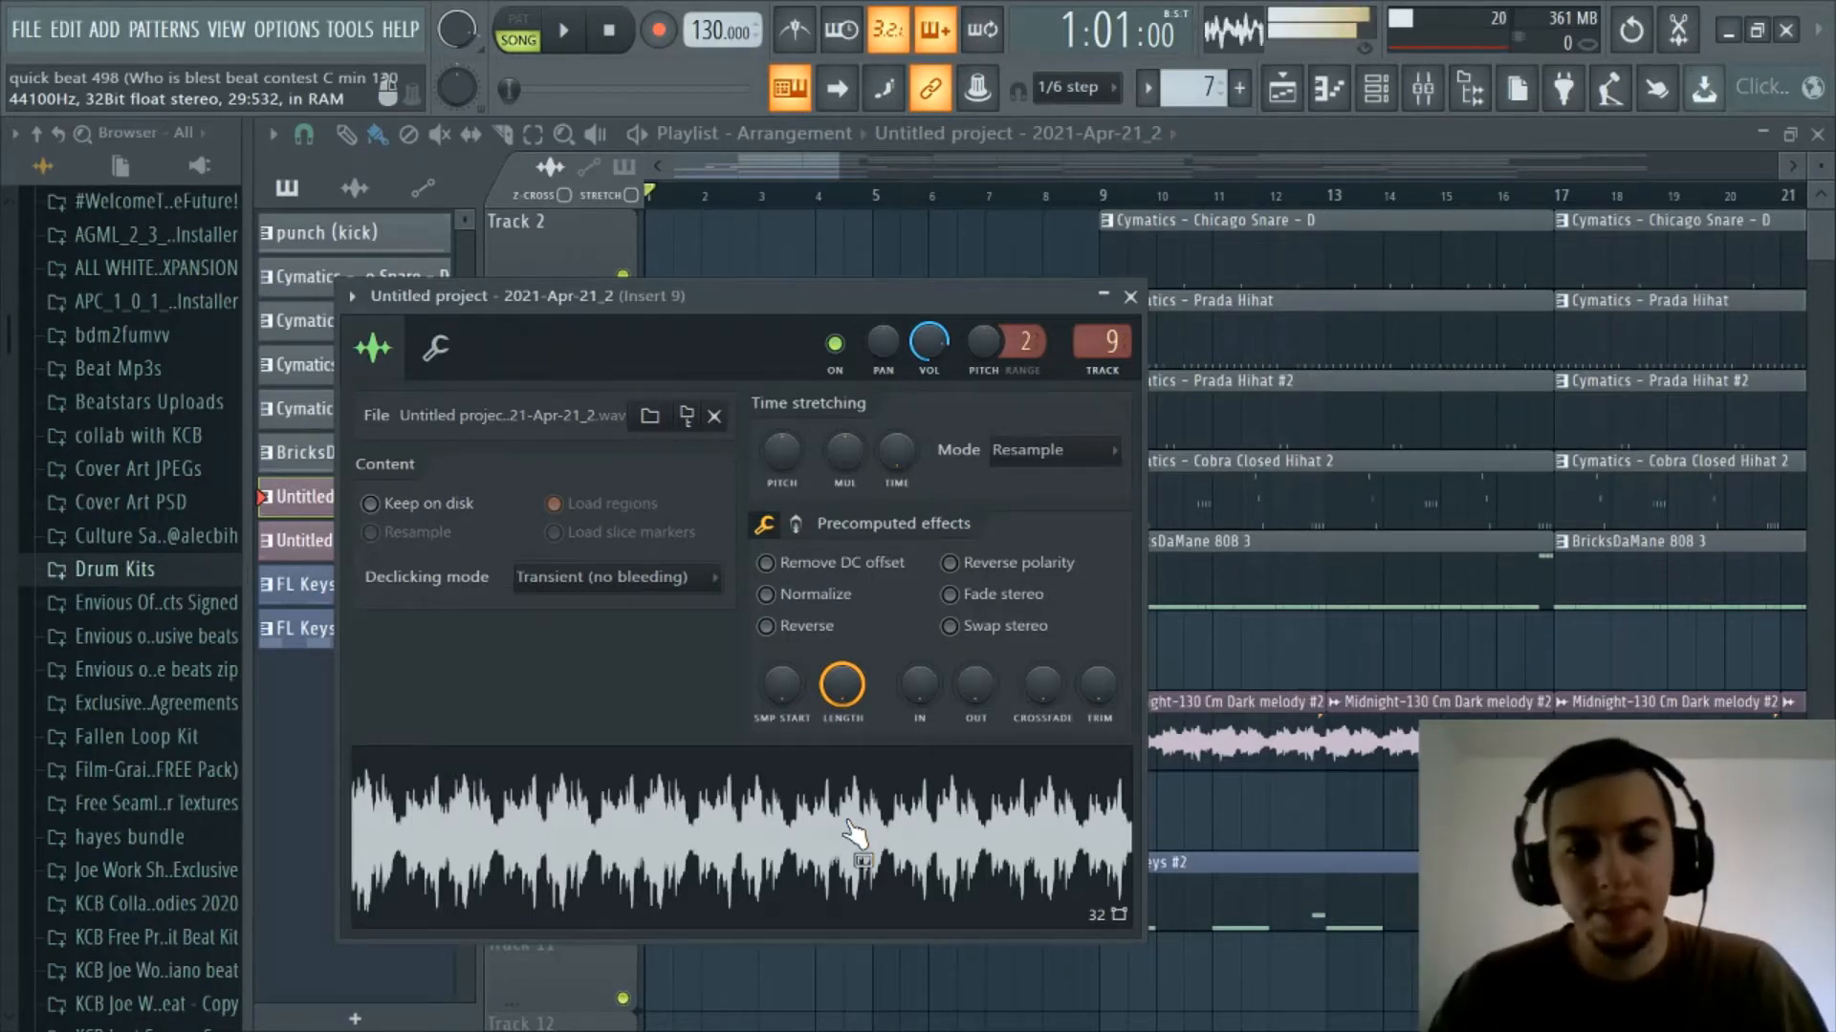
left_click(1131, 297)
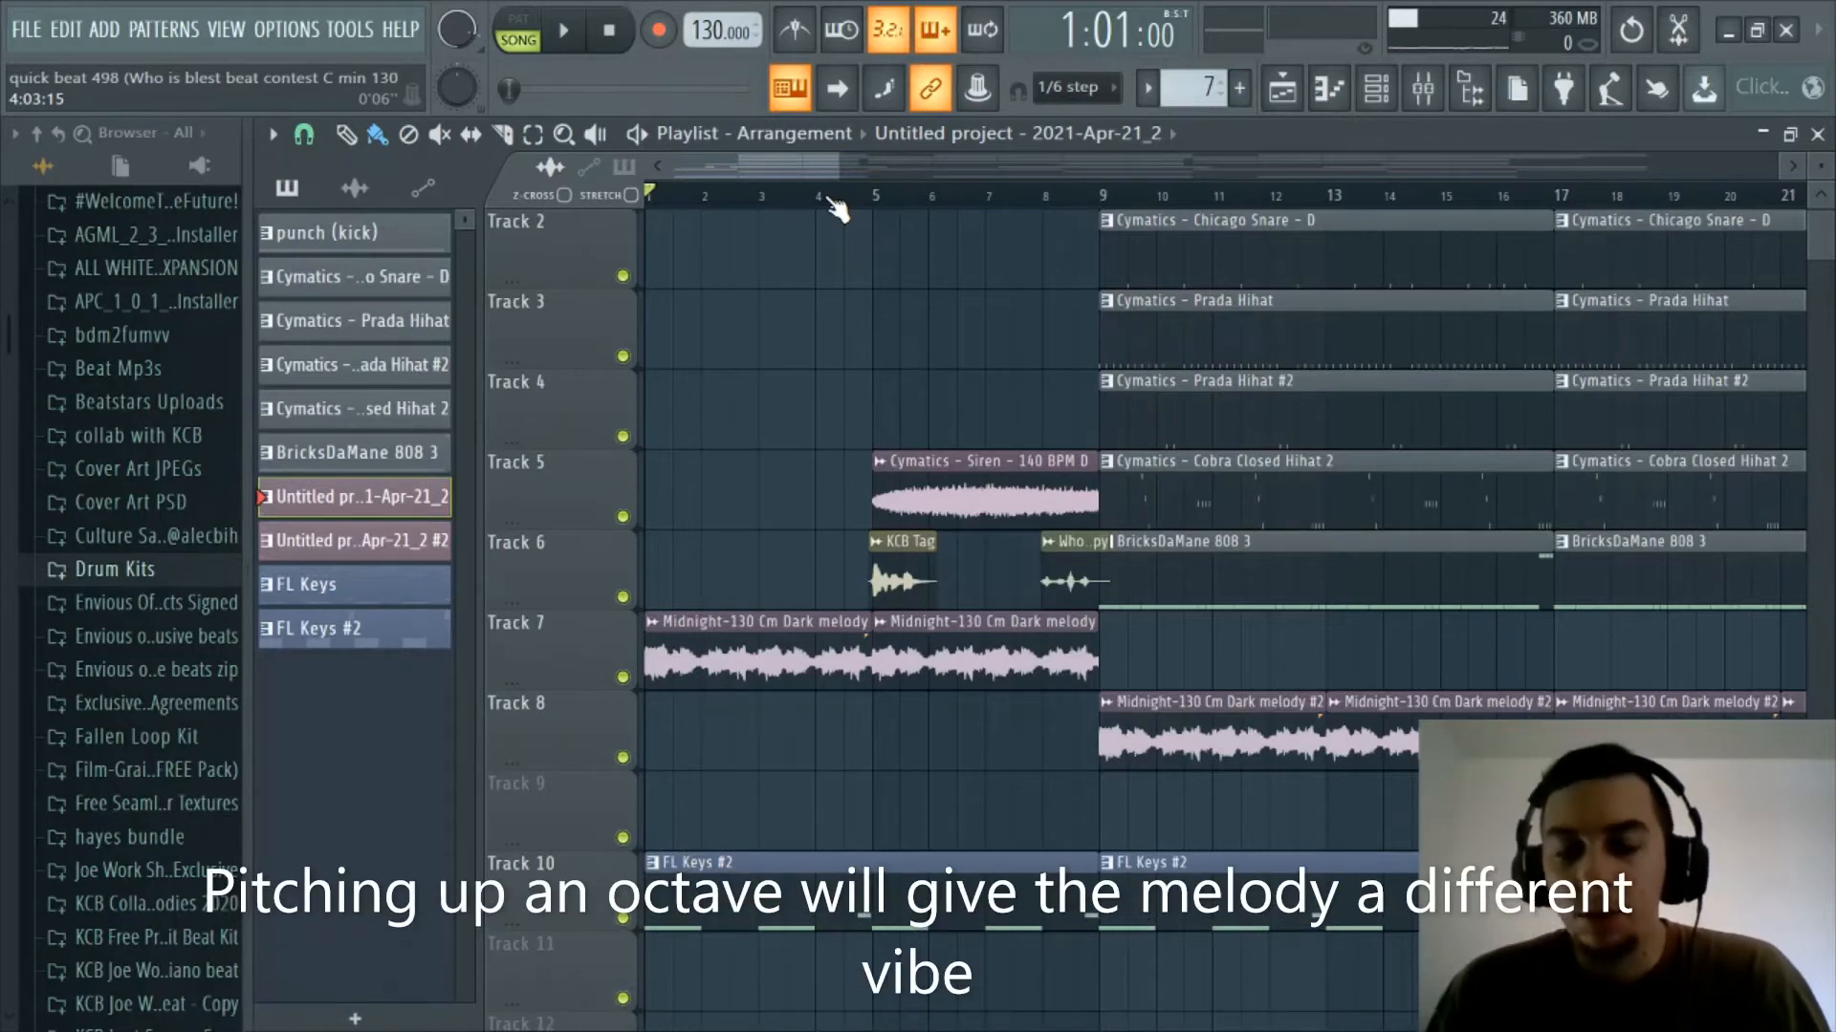
- Check the time-stretching modes offered for the Untitled project - 2021-Apr-21_2 sample, keeping its current mode
left_click(1376, 89)
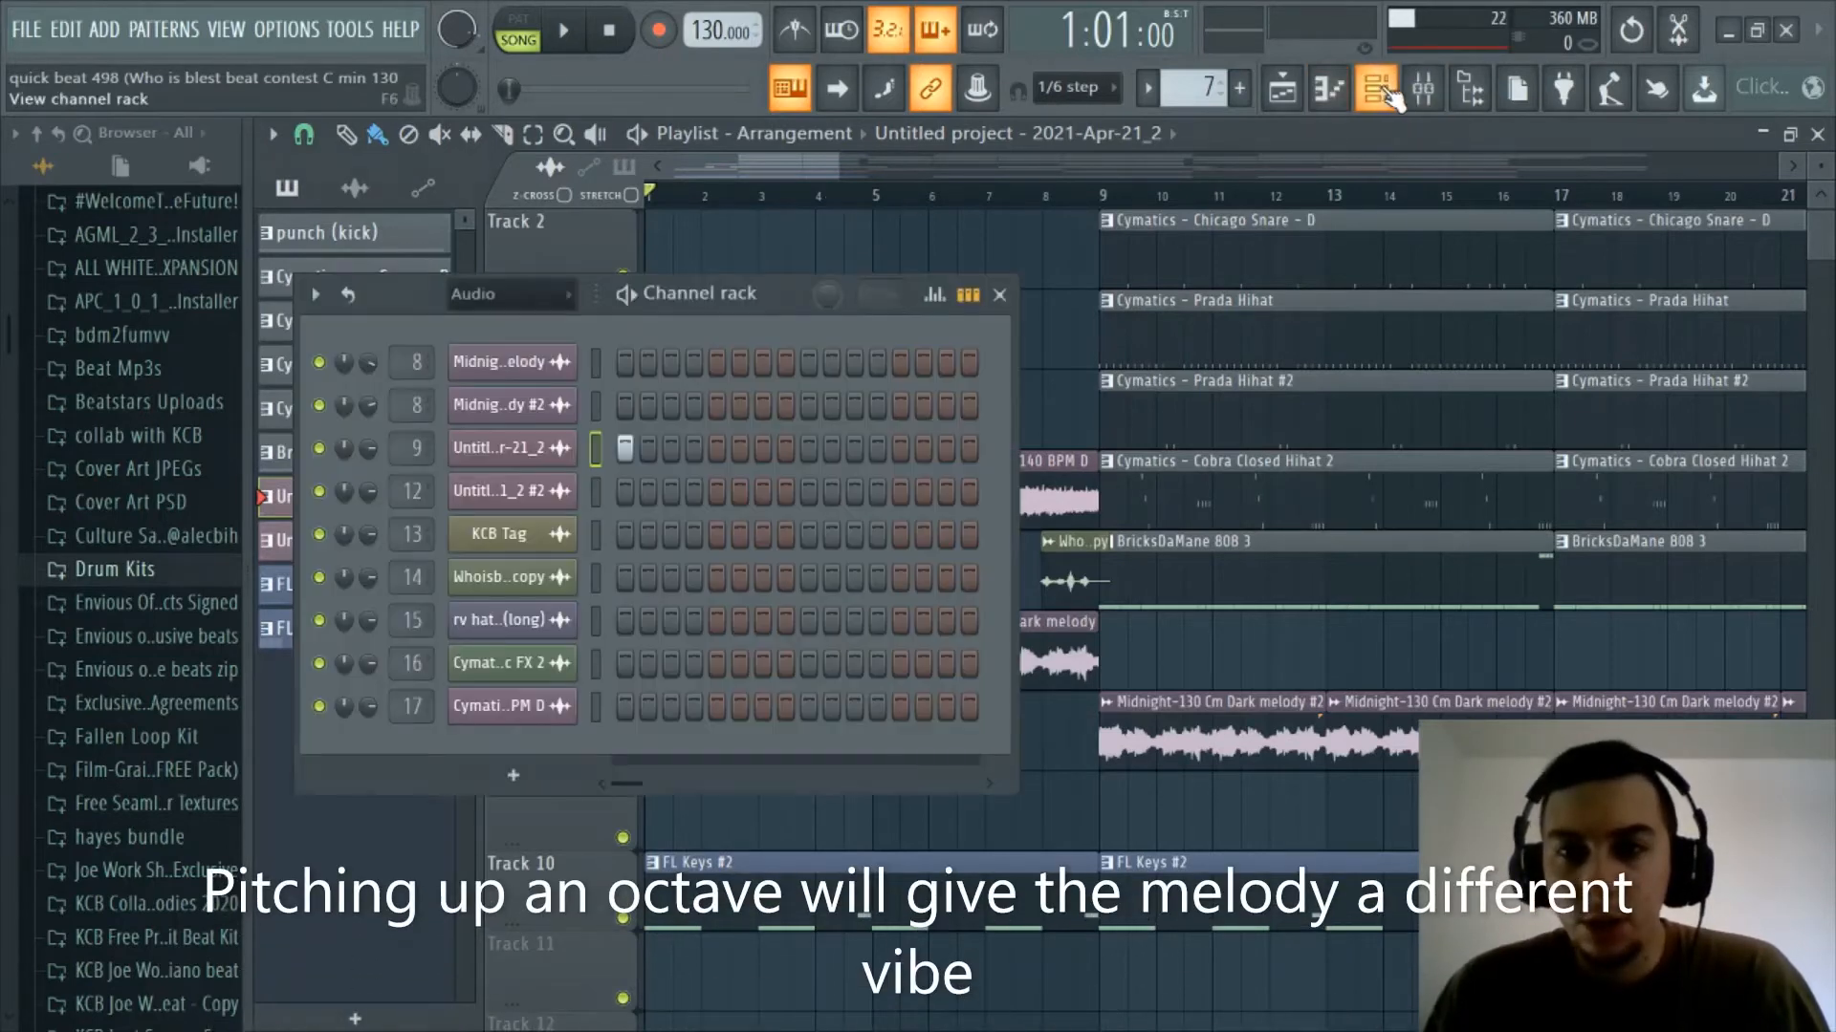
left_click(516, 449)
key("F6")
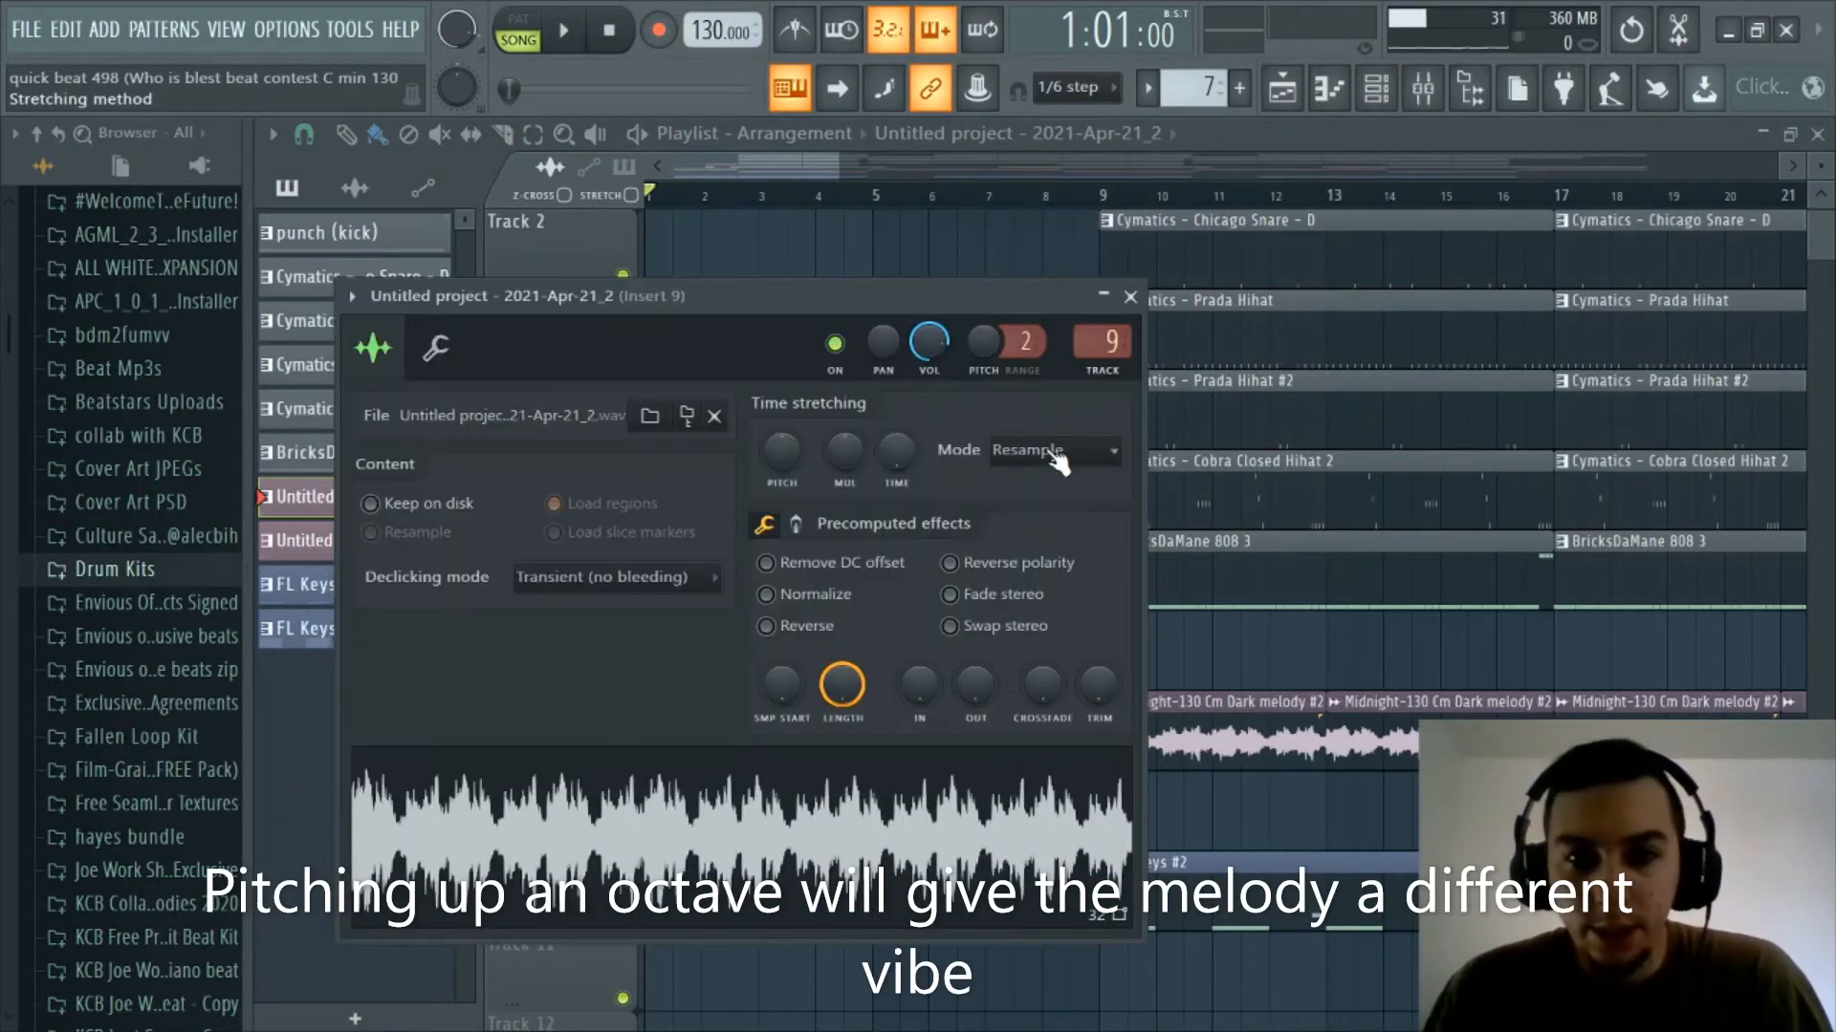
left_click(1047, 449)
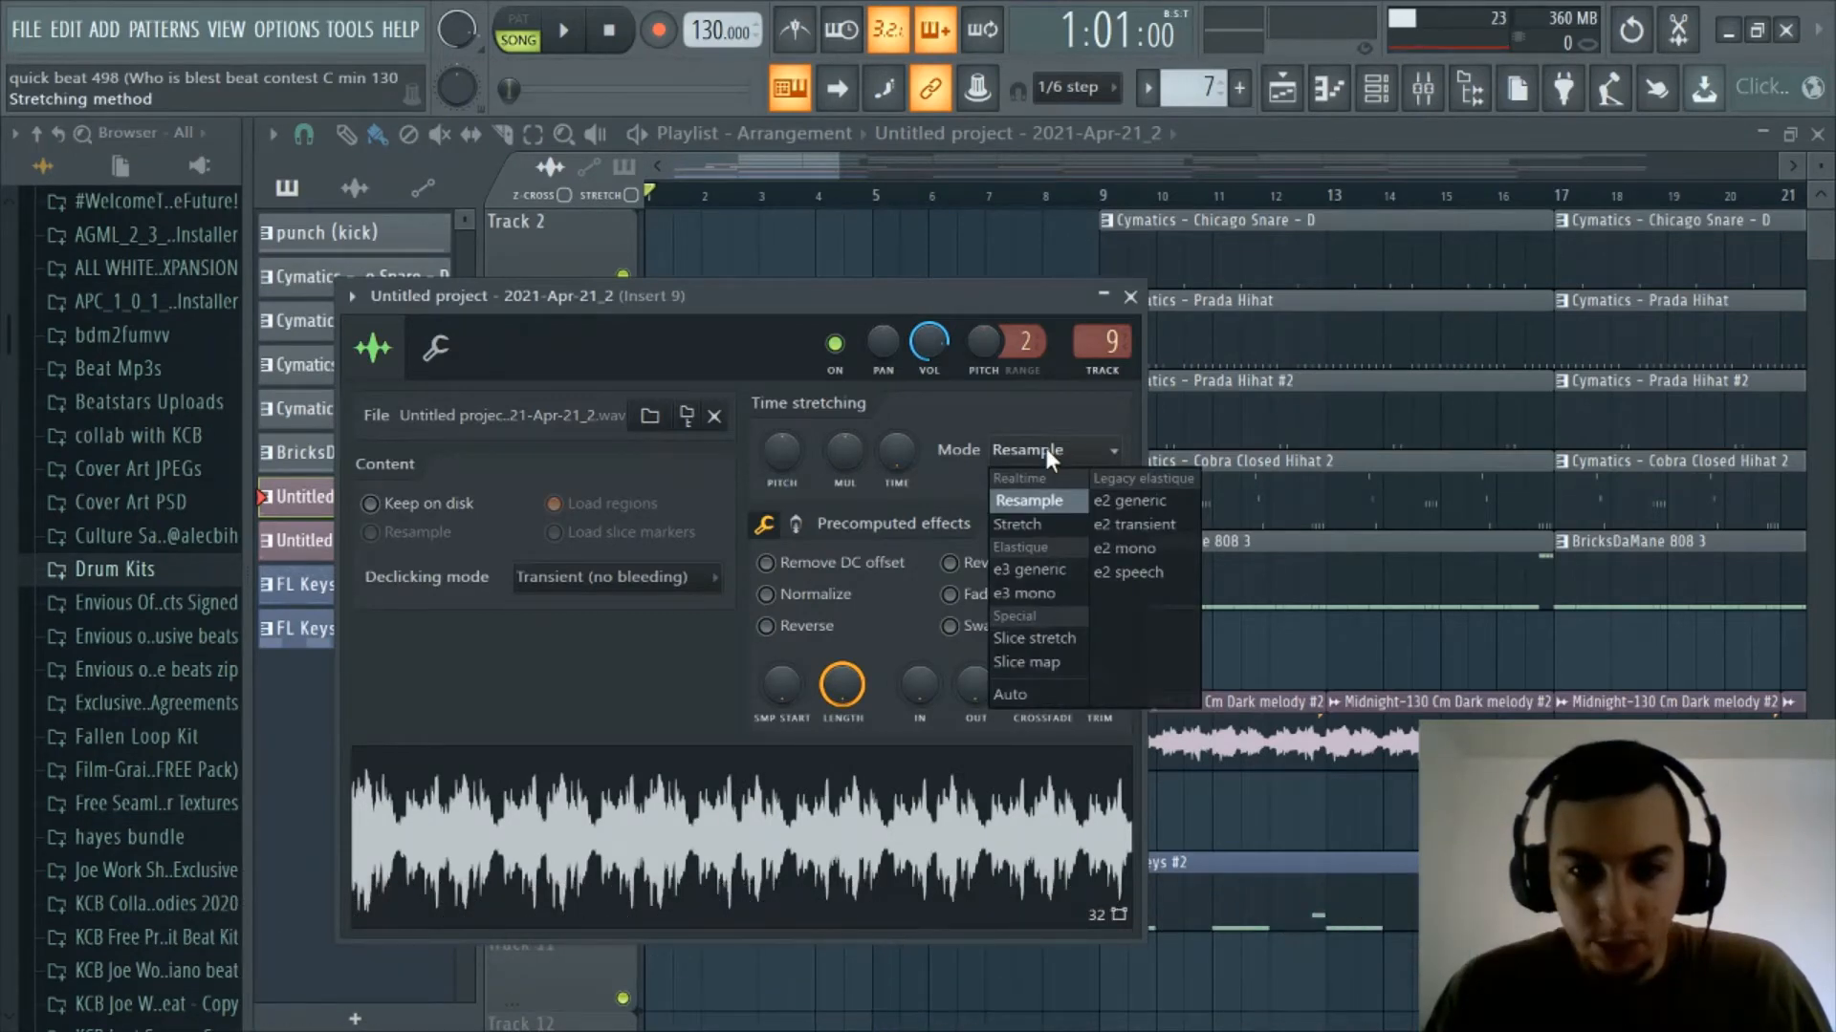
left_click(1046, 449)
left_click(1132, 297)
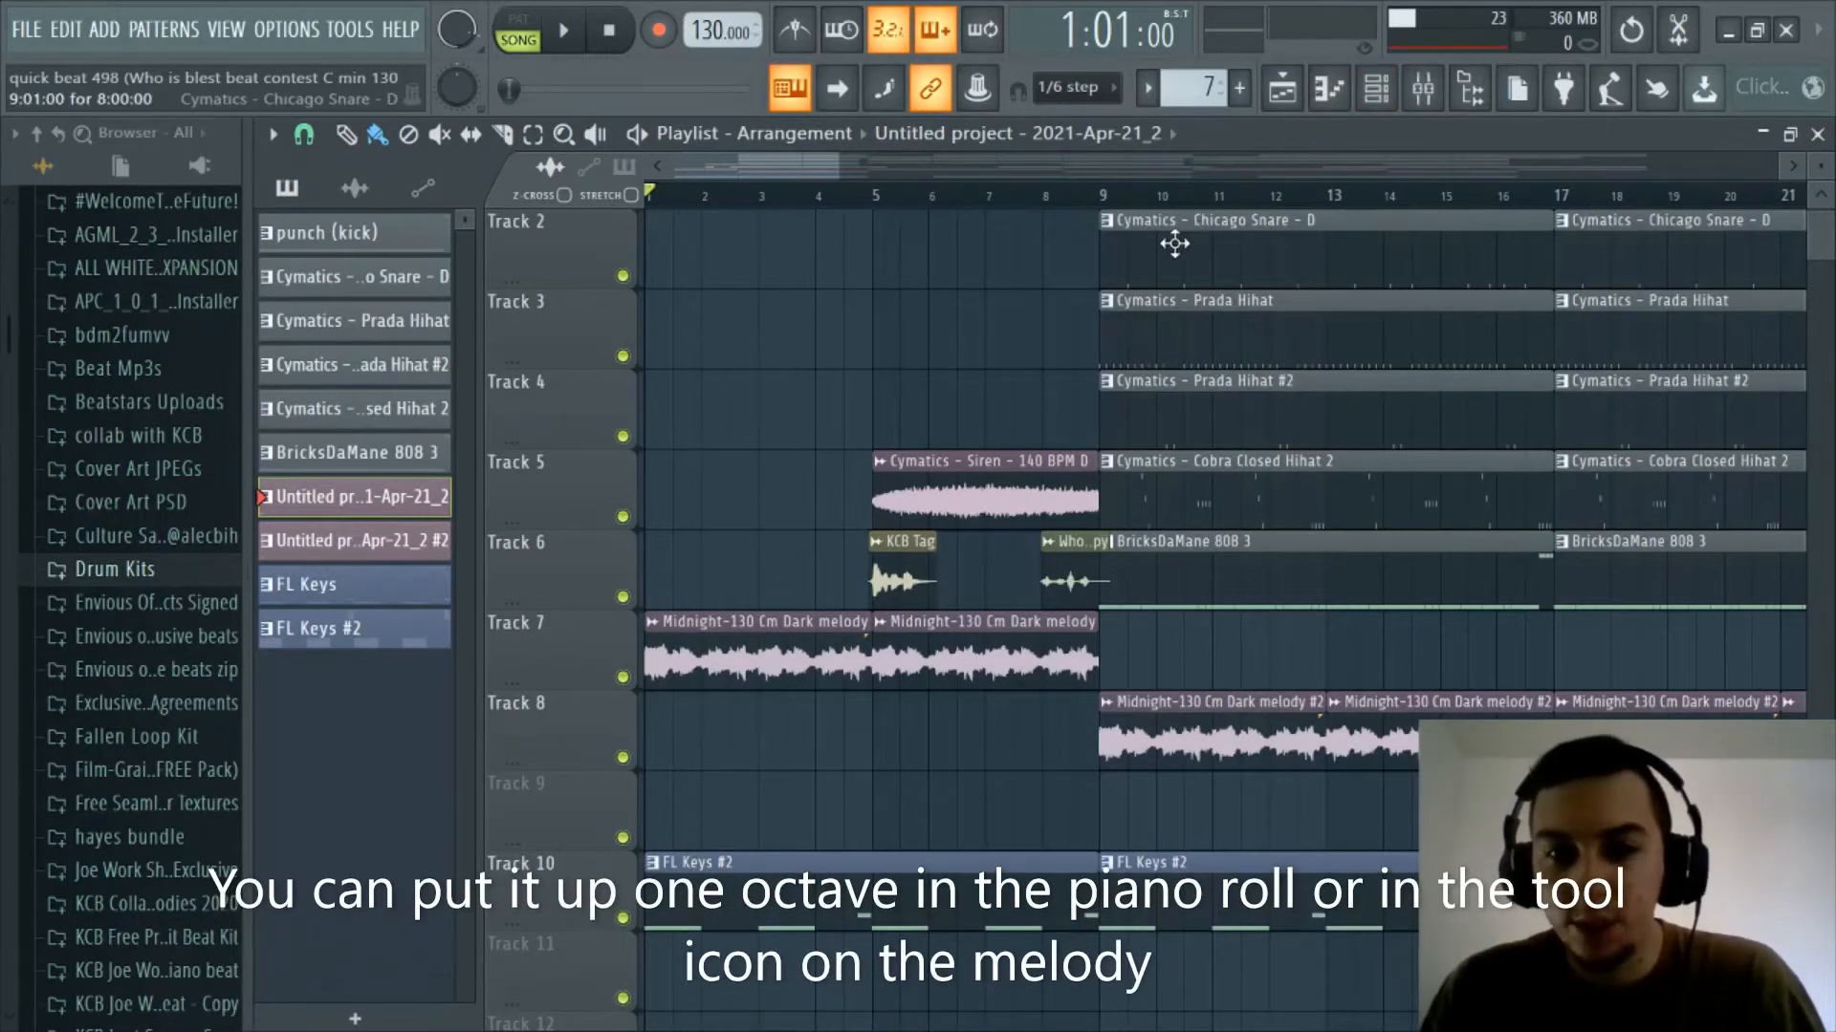
- Examine the notes of the FL Keys #2 pattern in the piano roll and return to the playlist
scroll(908, 354, "down", 1)
scroll(909, 352, "up", 1)
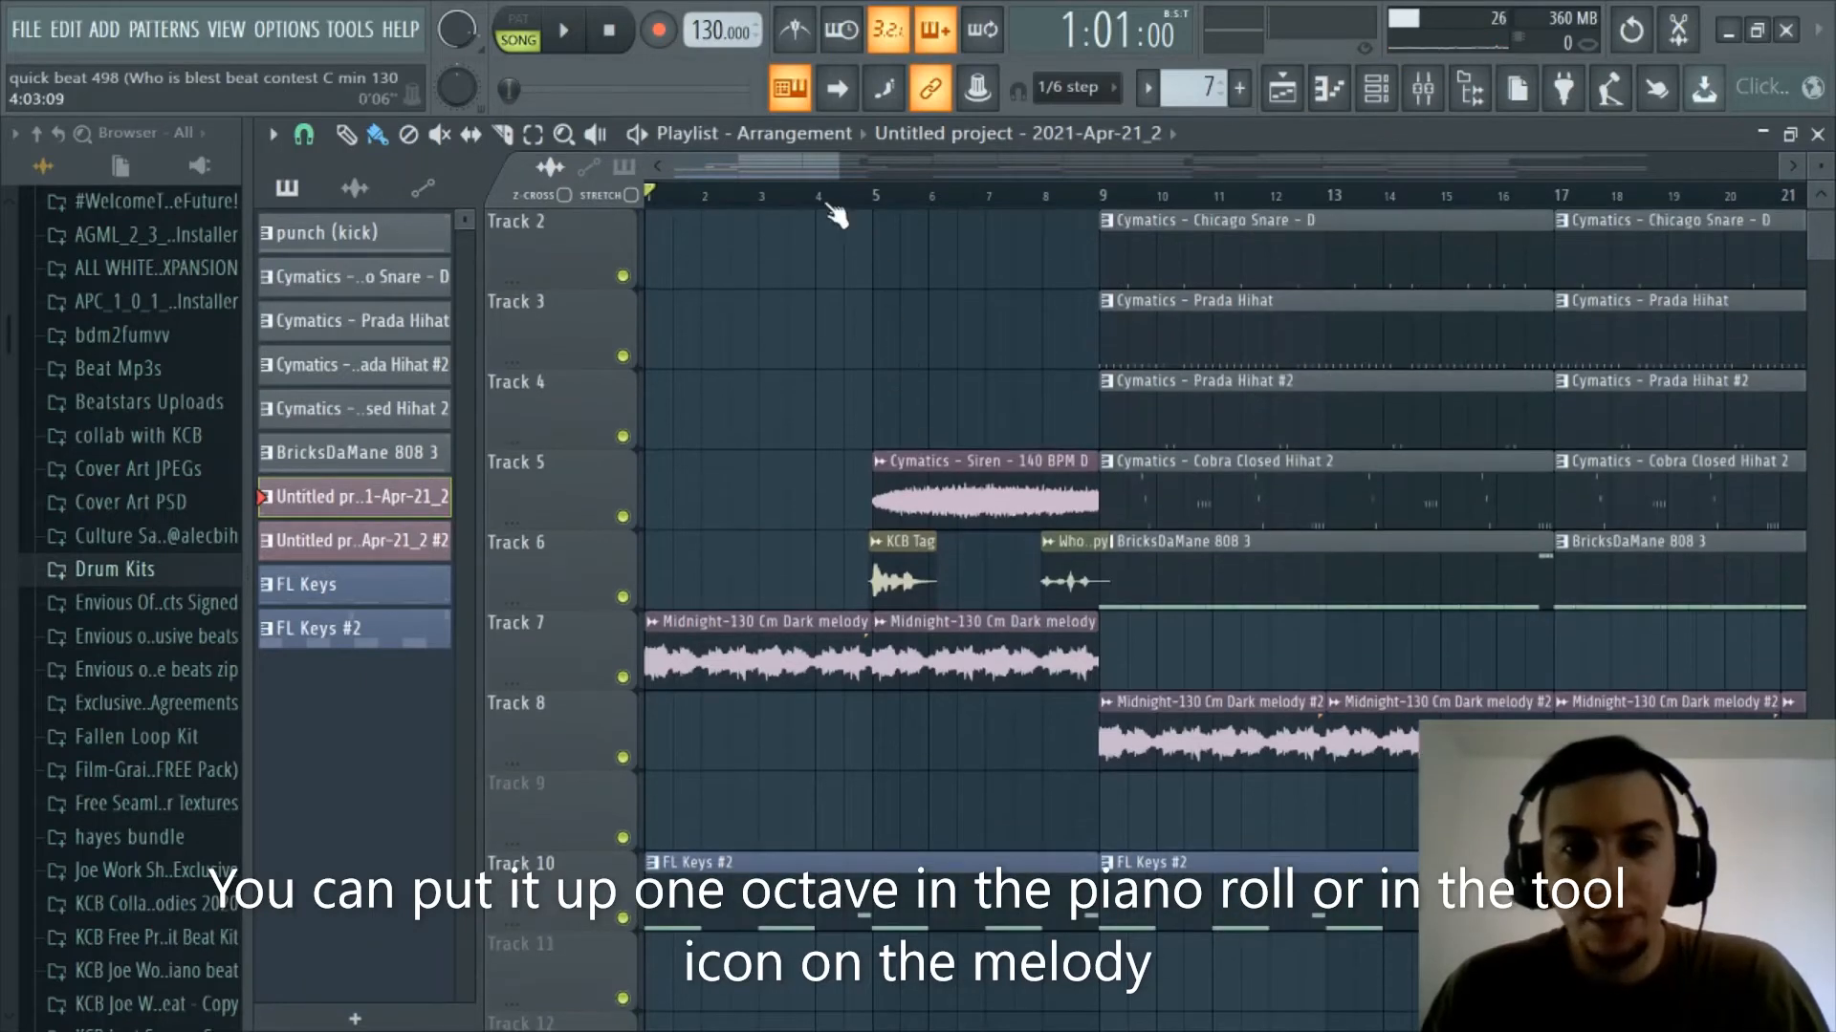
scroll(793, 182, "up", 2)
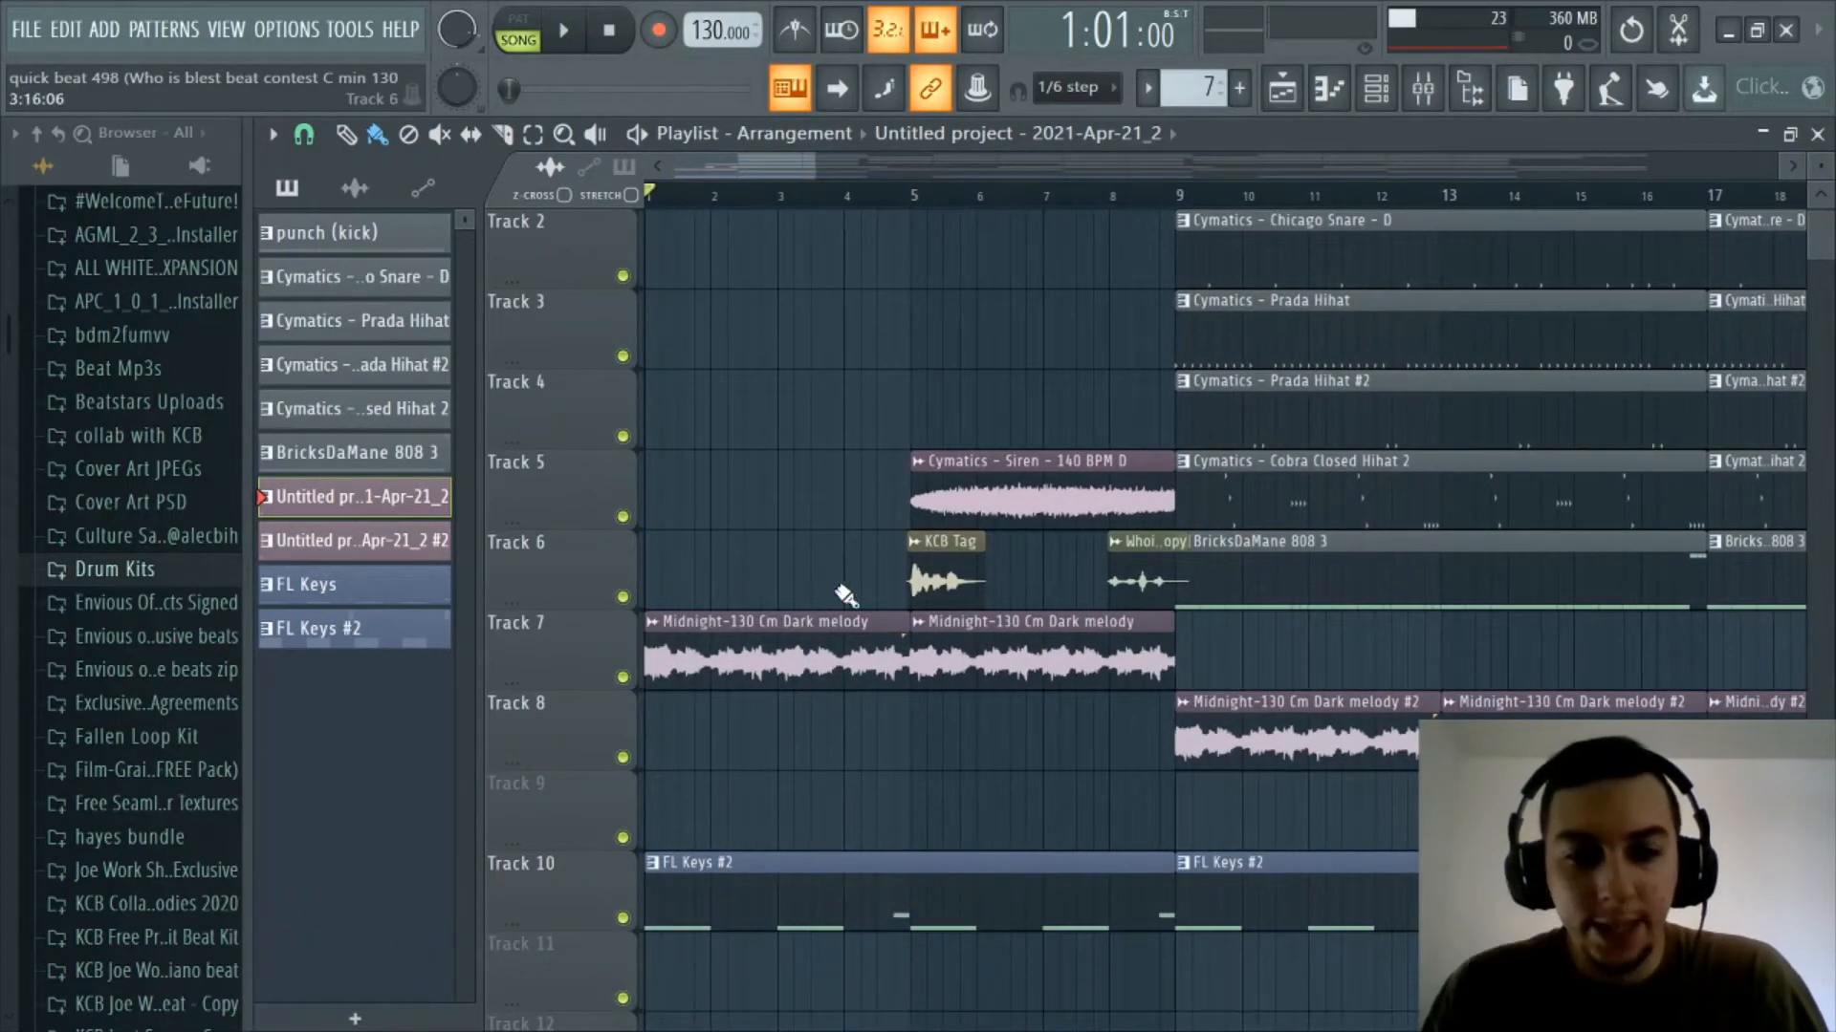
left_click(381, 633)
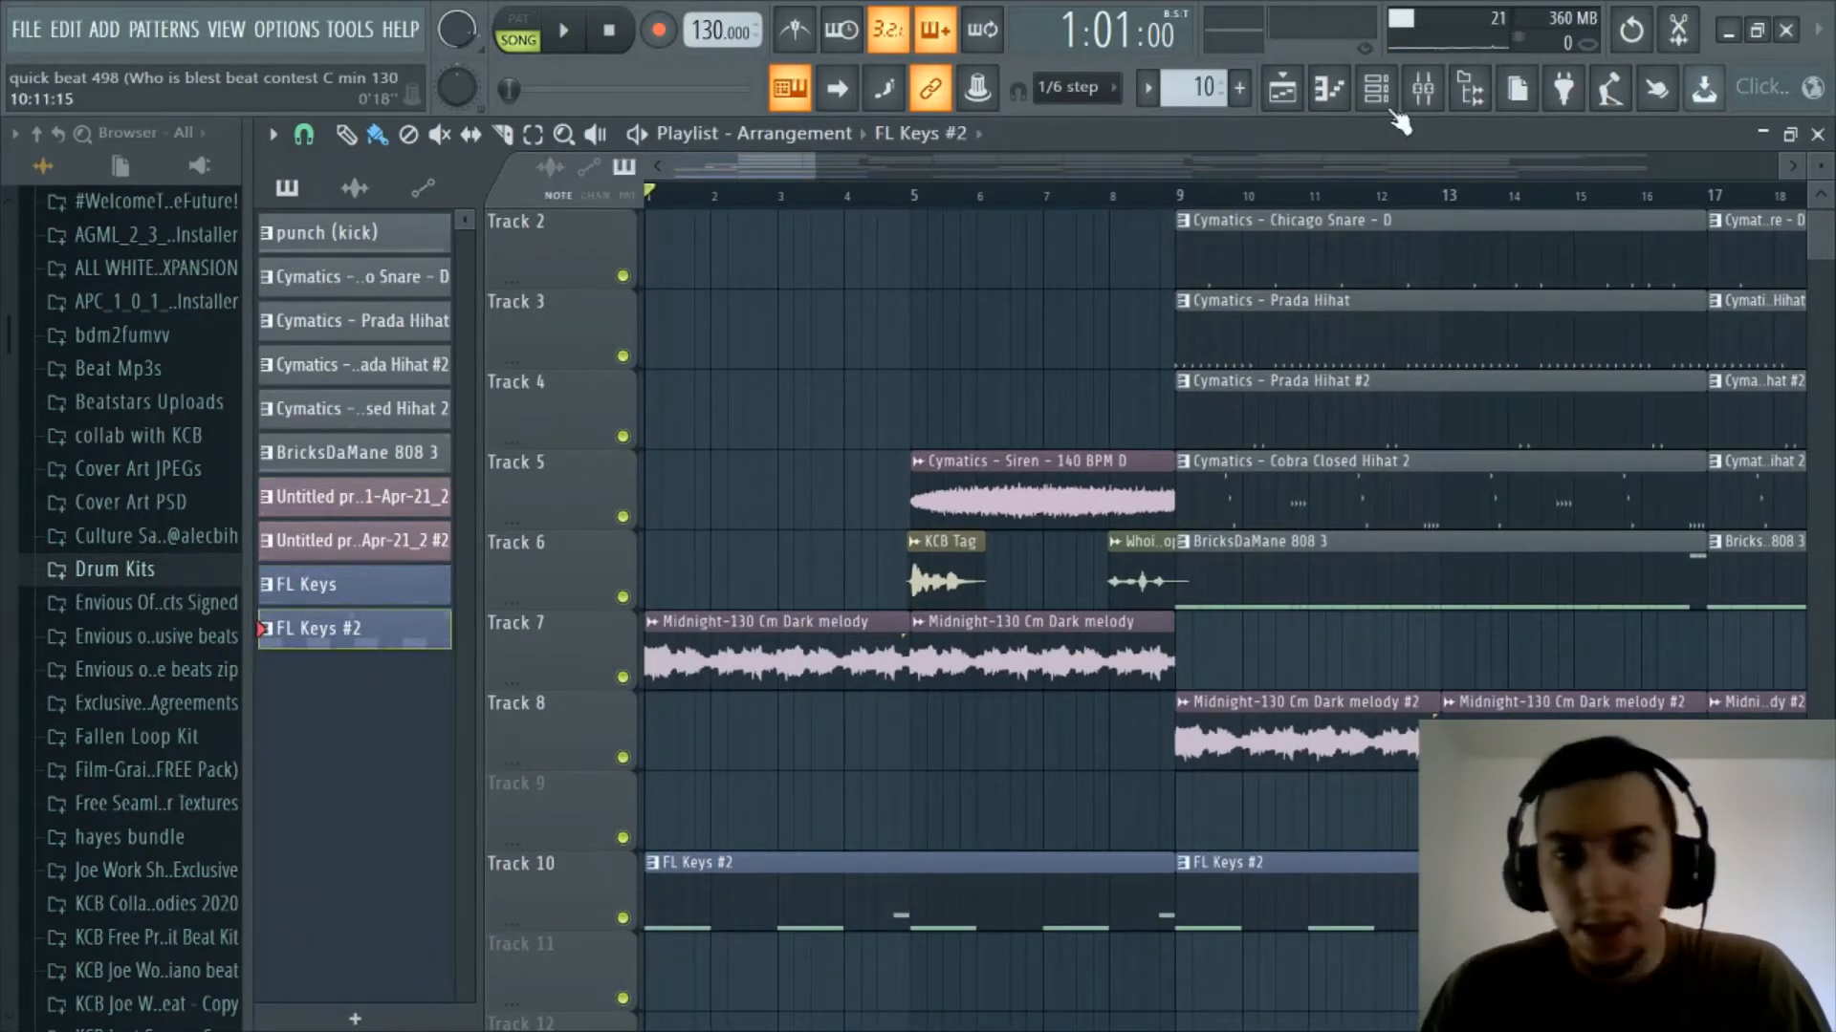
key("F7")
left_click(913, 132)
left_click(985, 636)
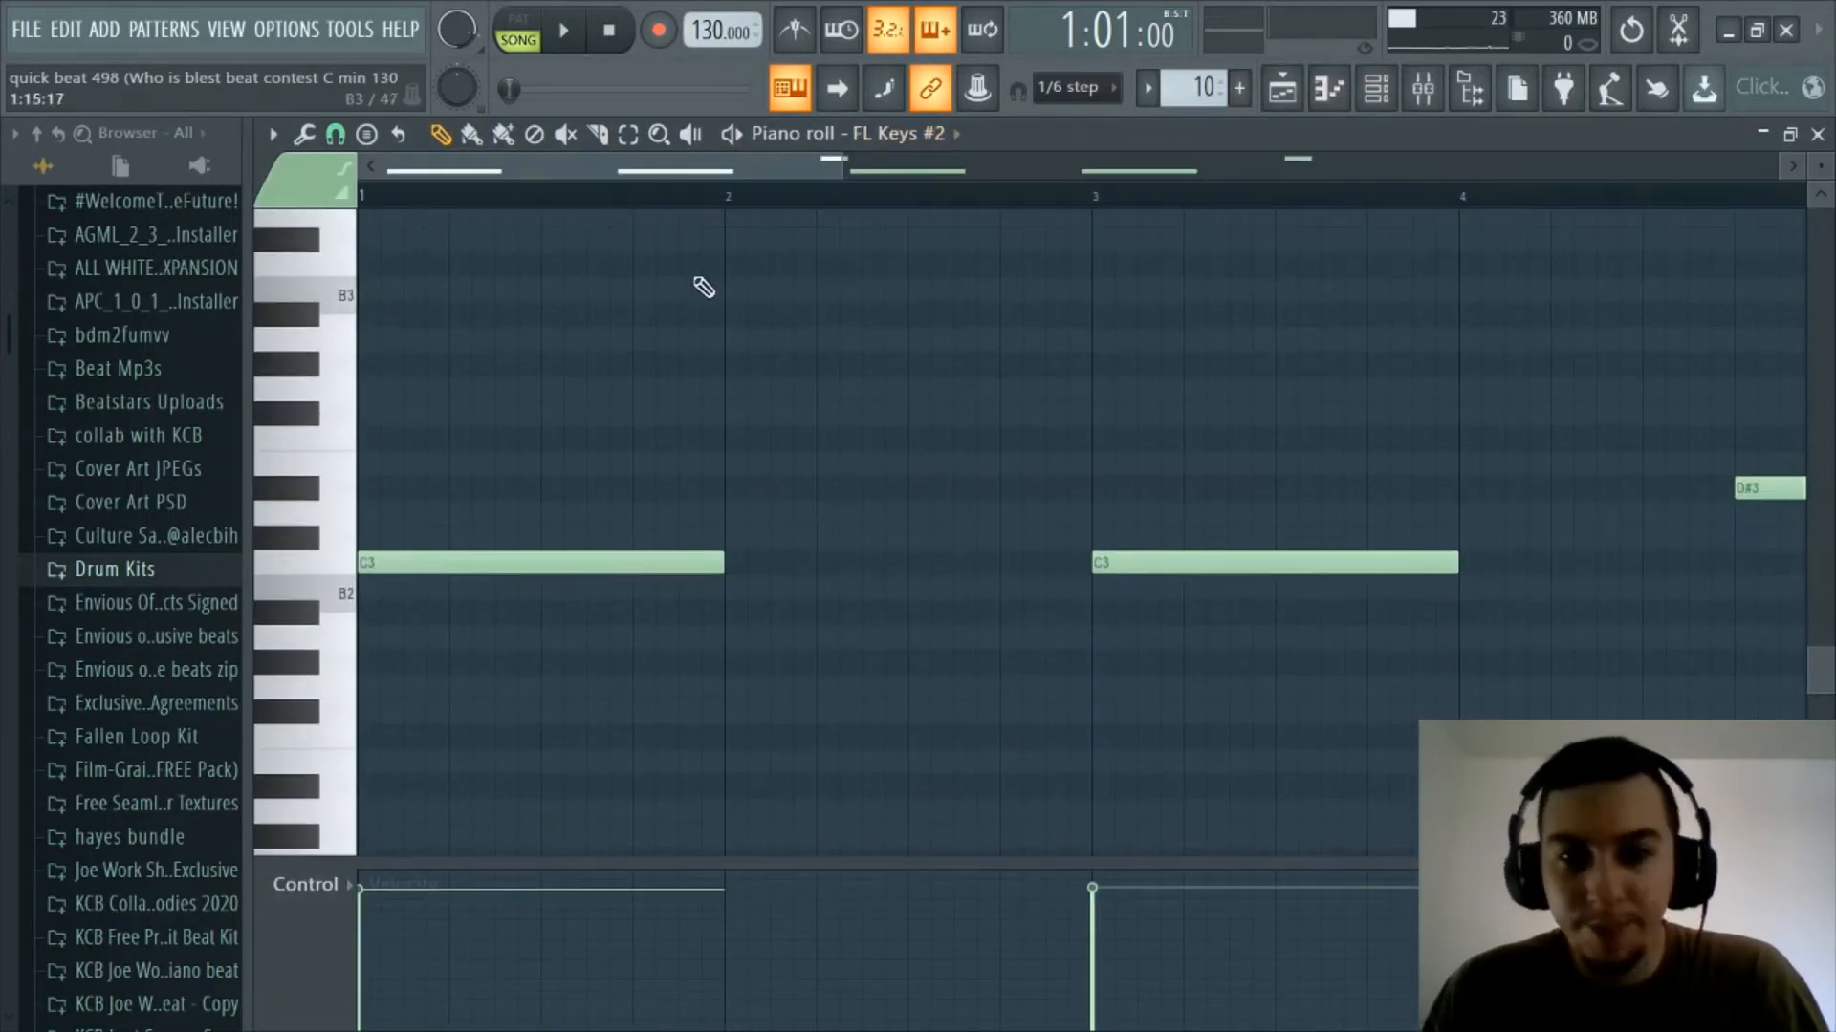
scroll(669, 207, "down", 4)
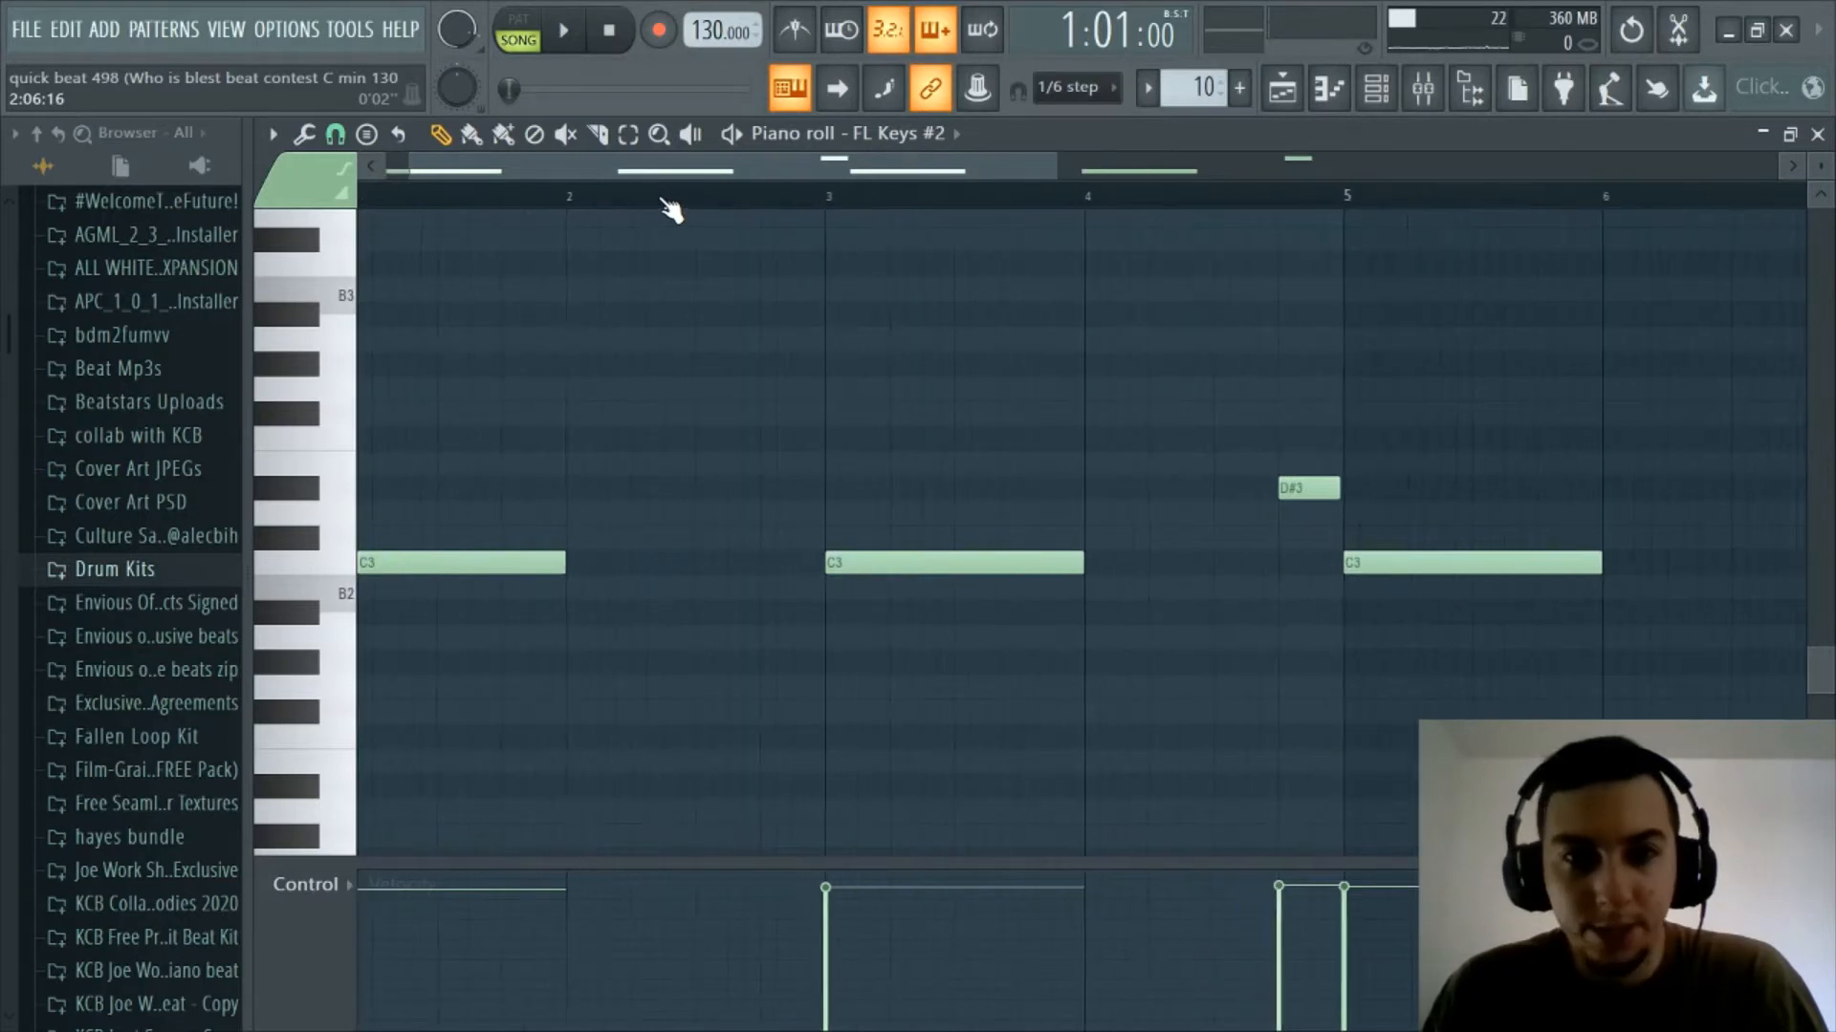
scroll(484, 199, "up", 3)
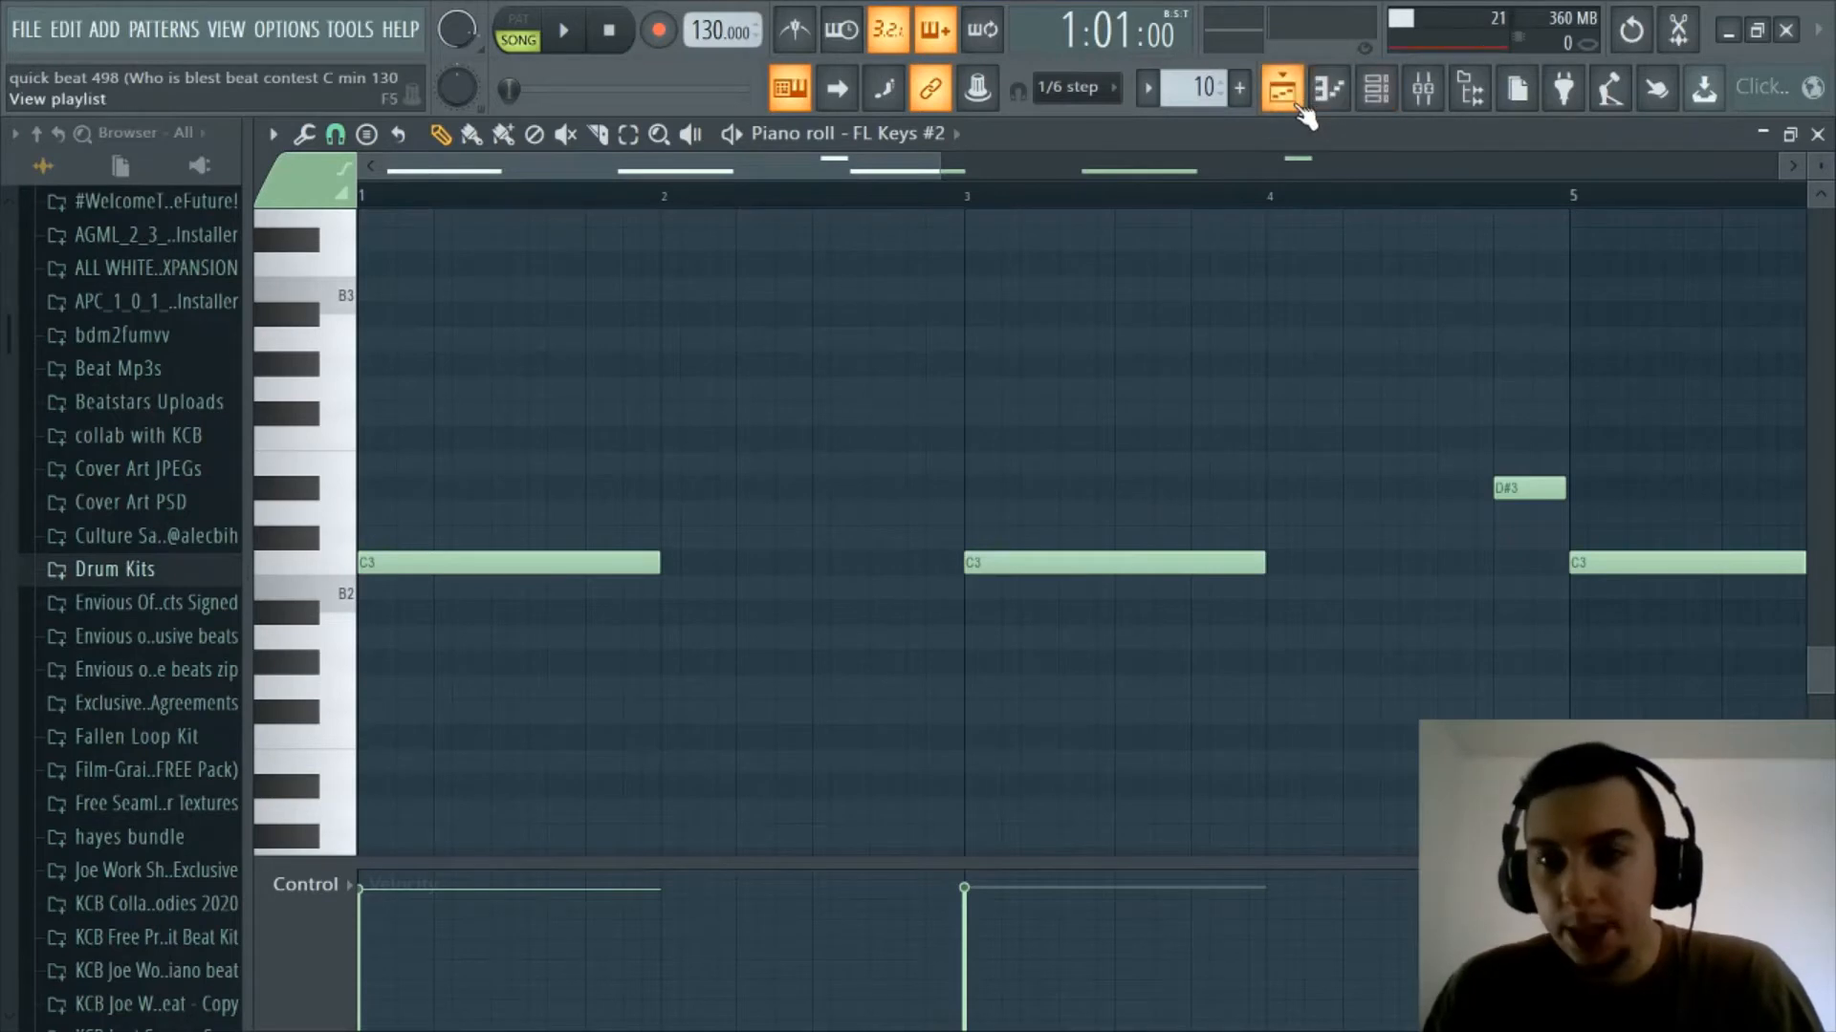
scroll(1185, 205, "down", 4)
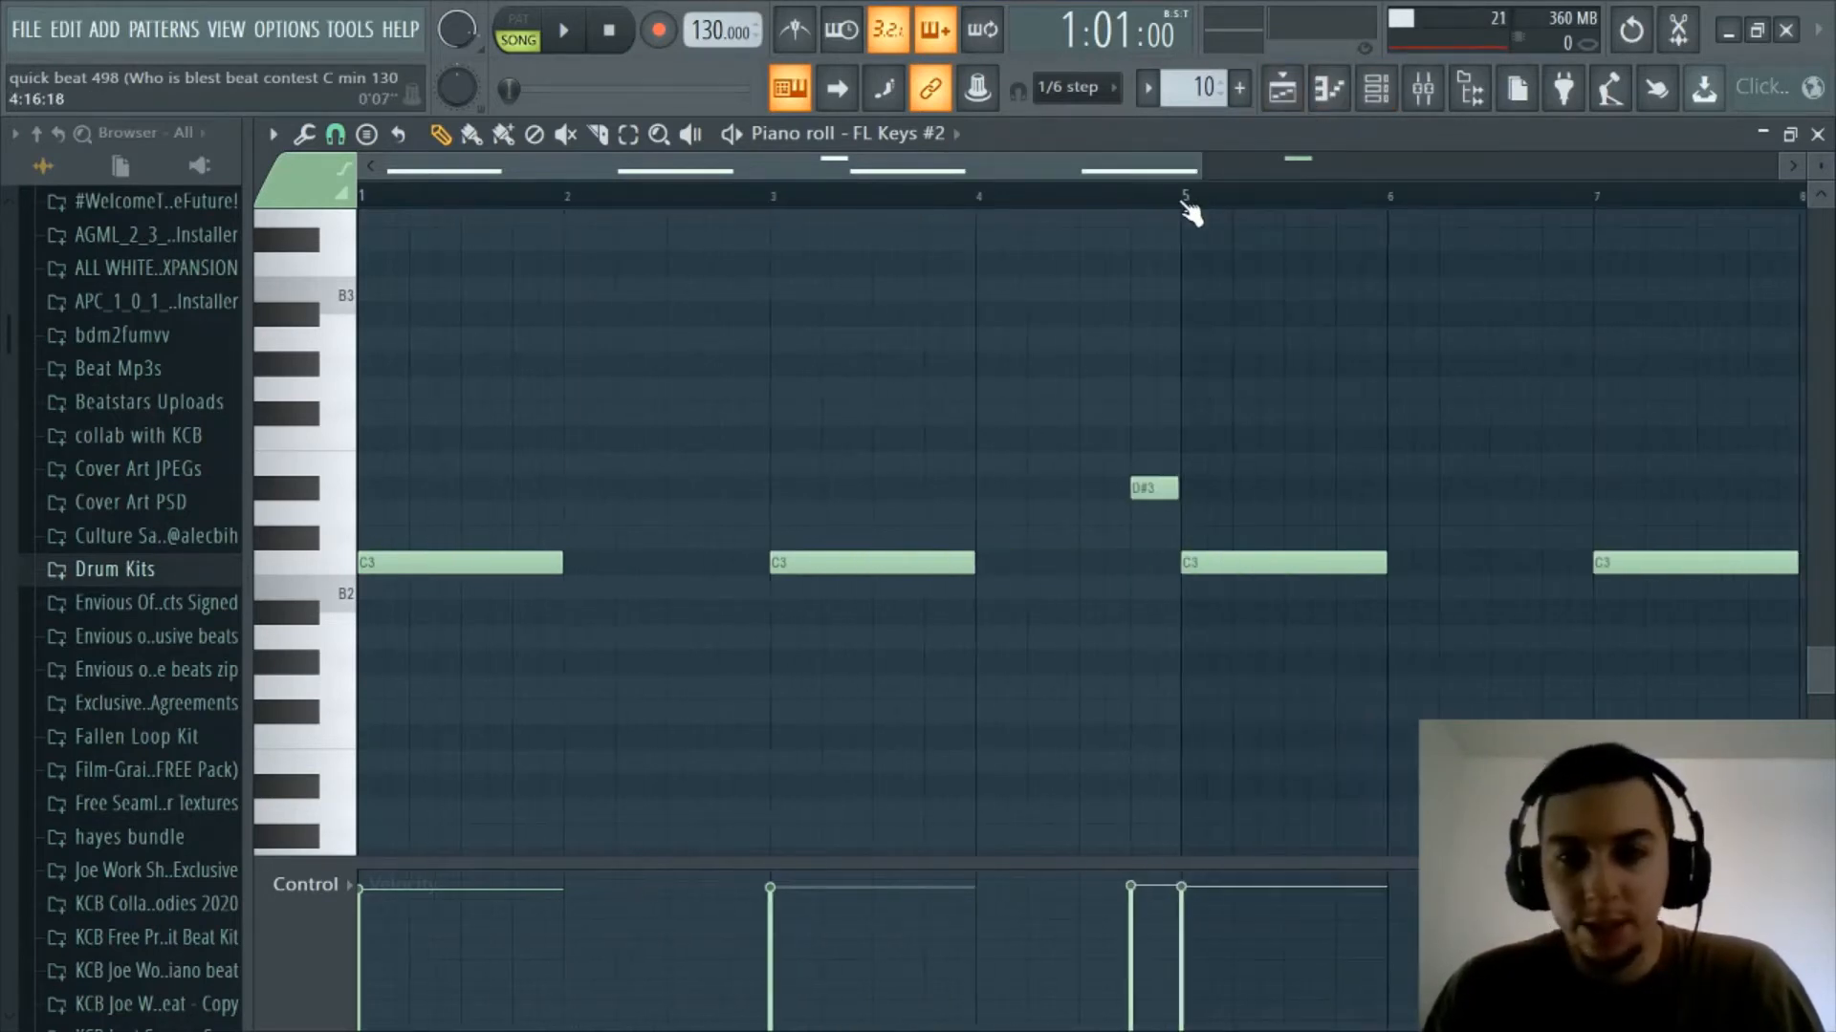
scroll(1190, 206, "up", 2)
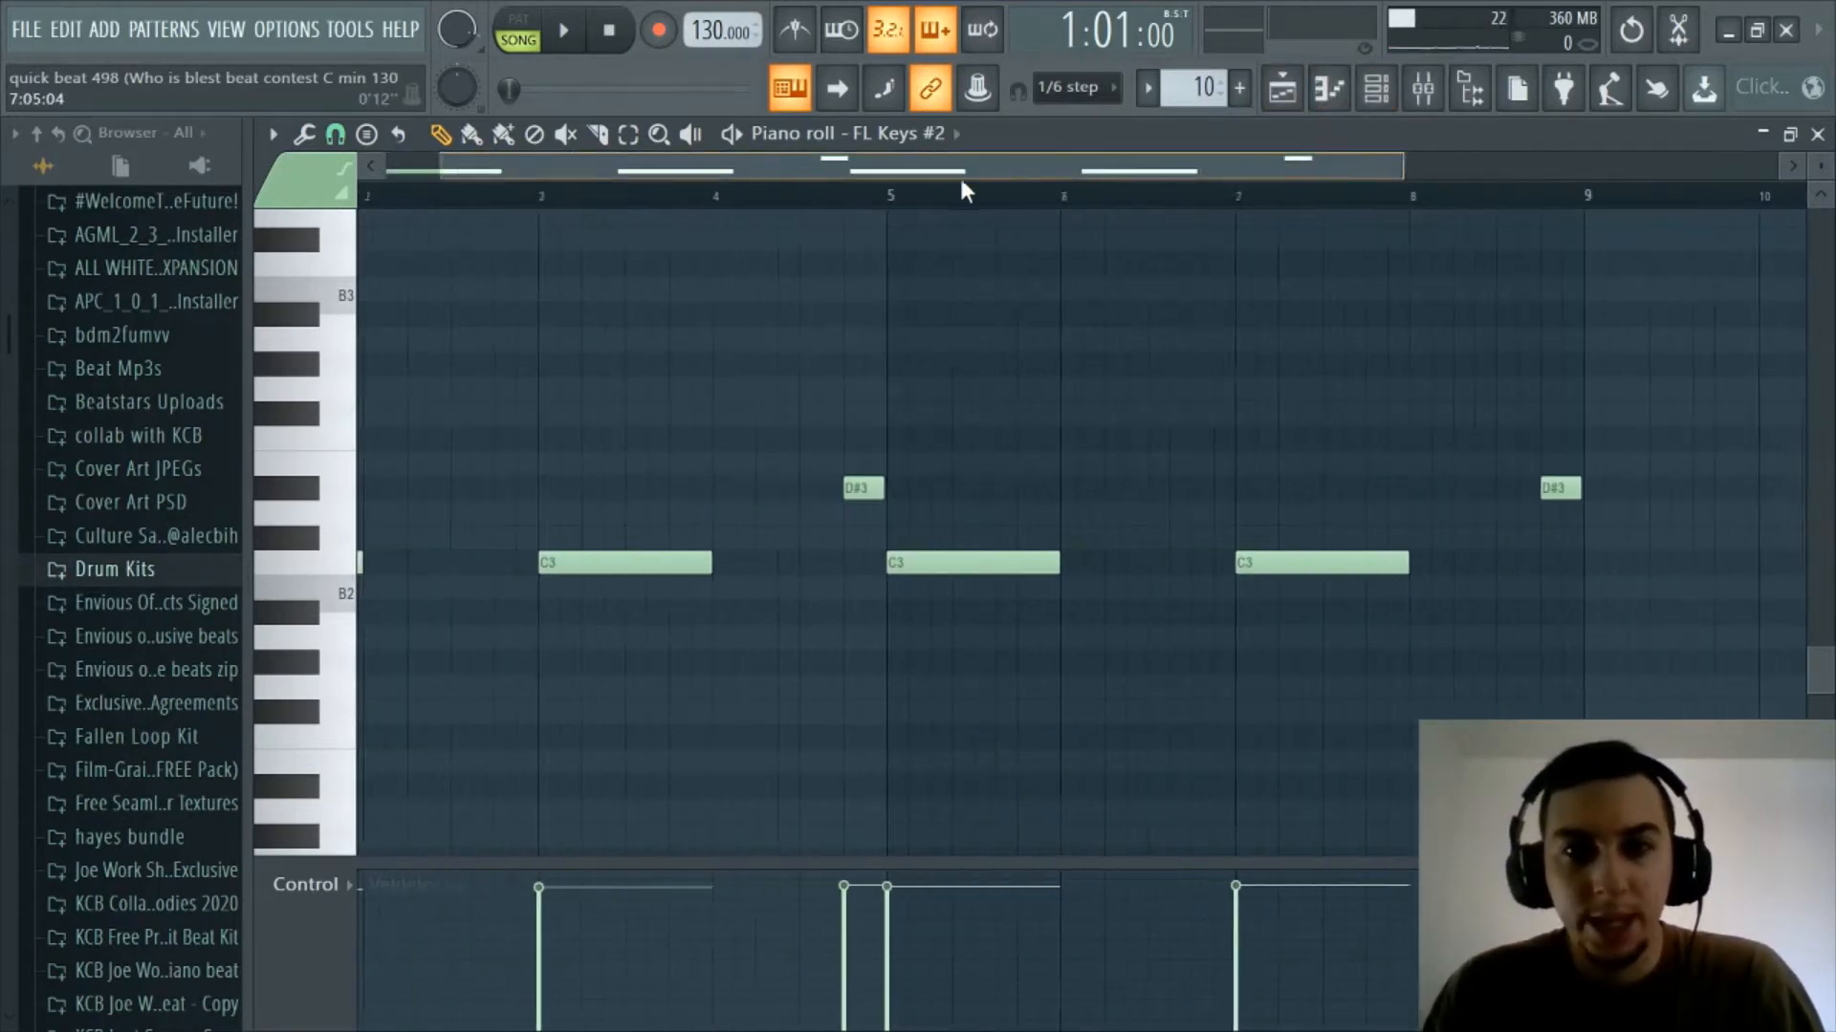
left_click(1274, 105)
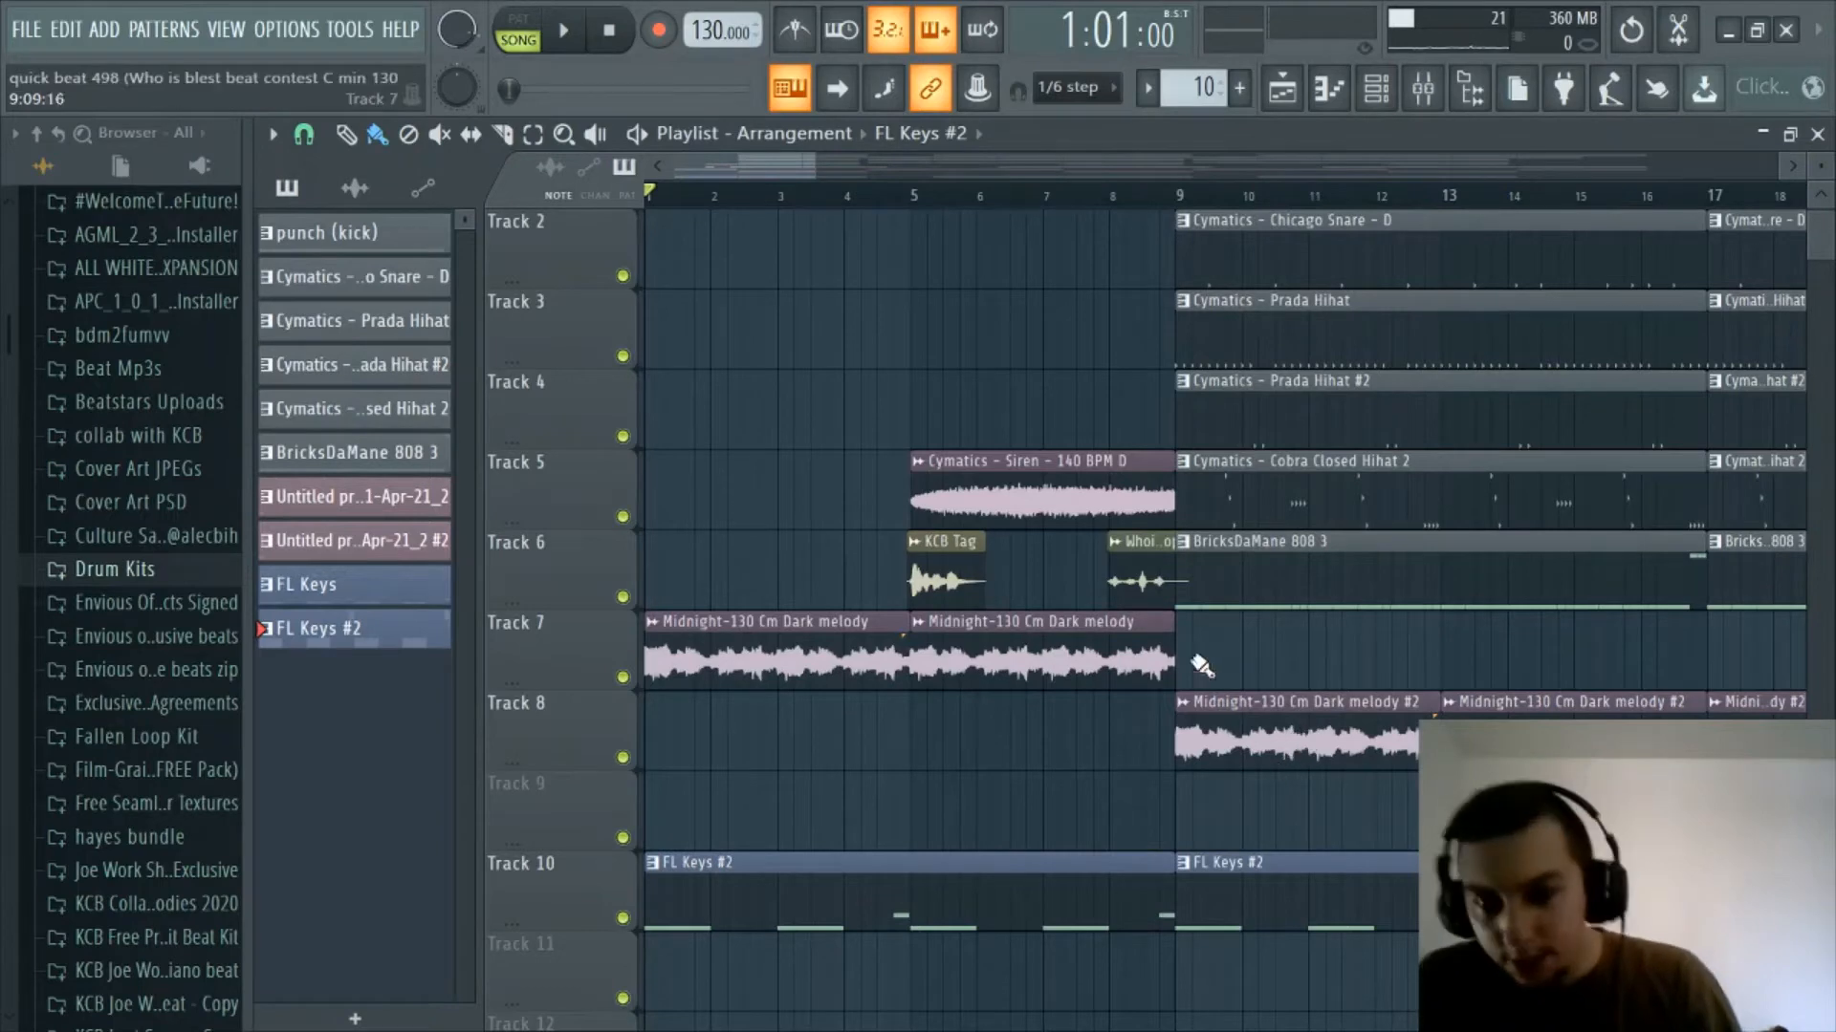
- Review the full track layout in the playlist and place the playback position at bar 9
scroll(996, 187, "down", 6)
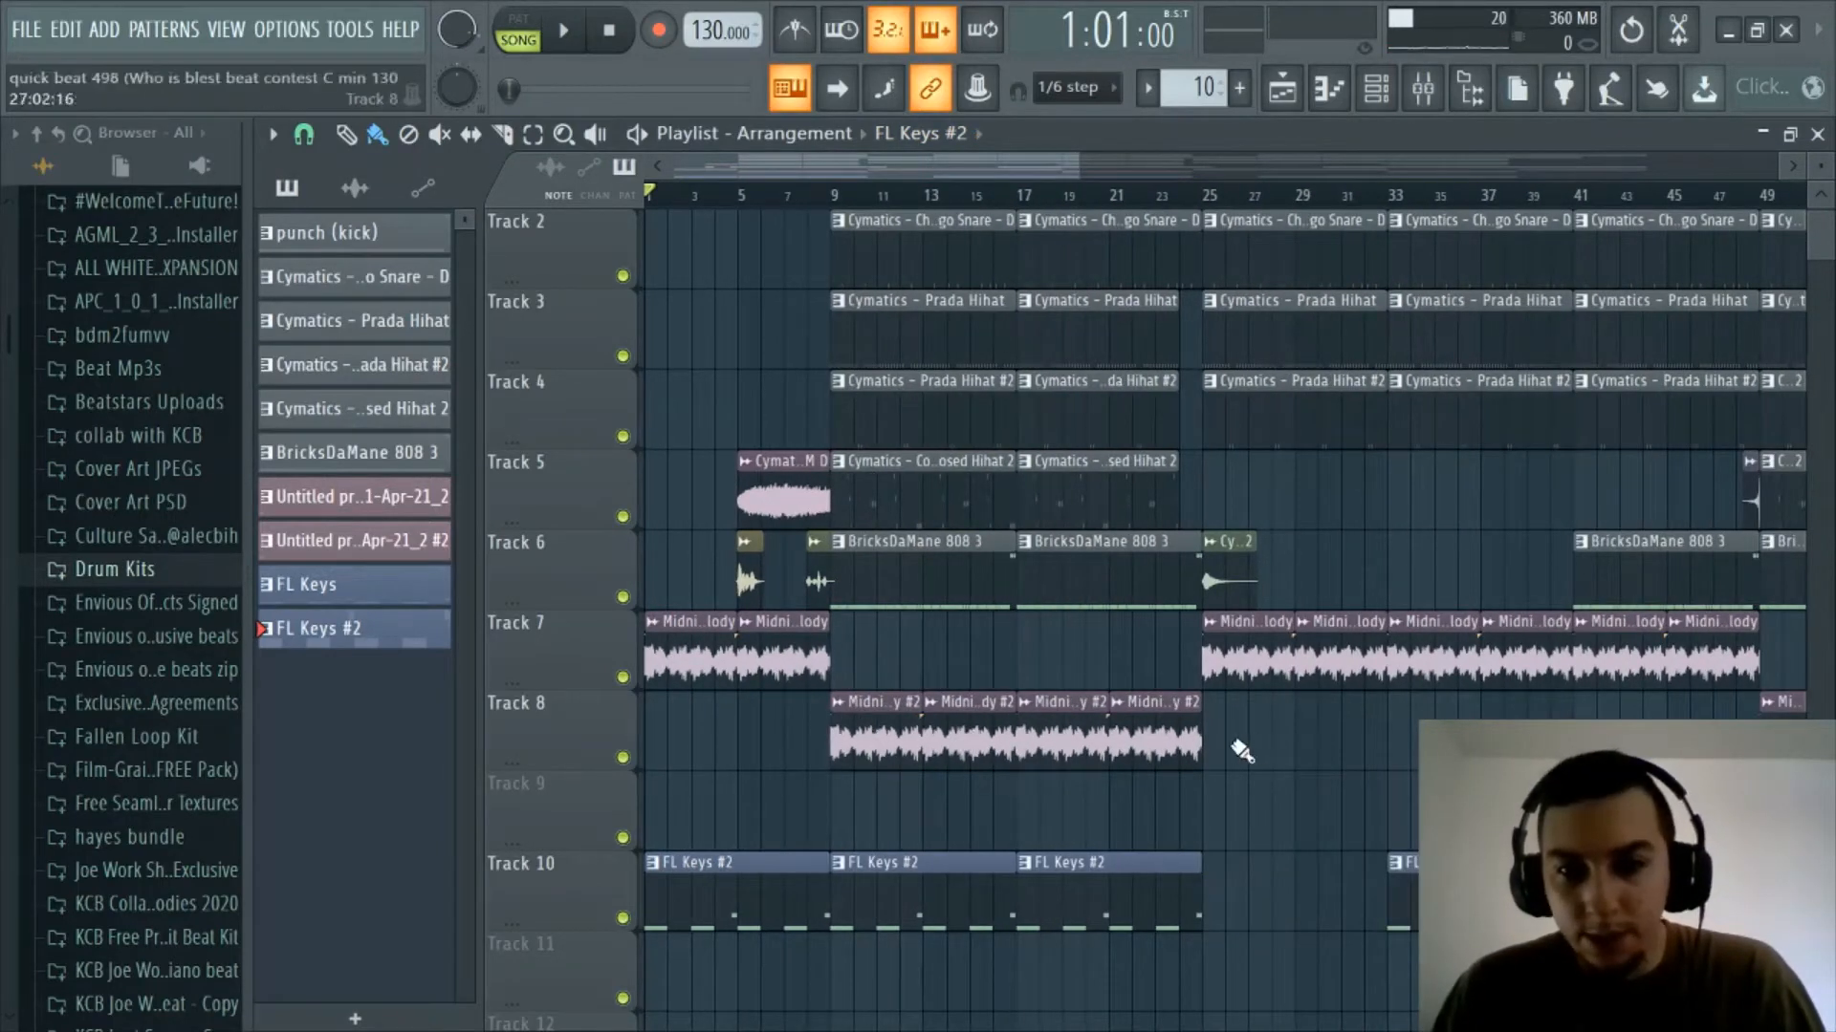
scroll(1136, 212, "down", 4)
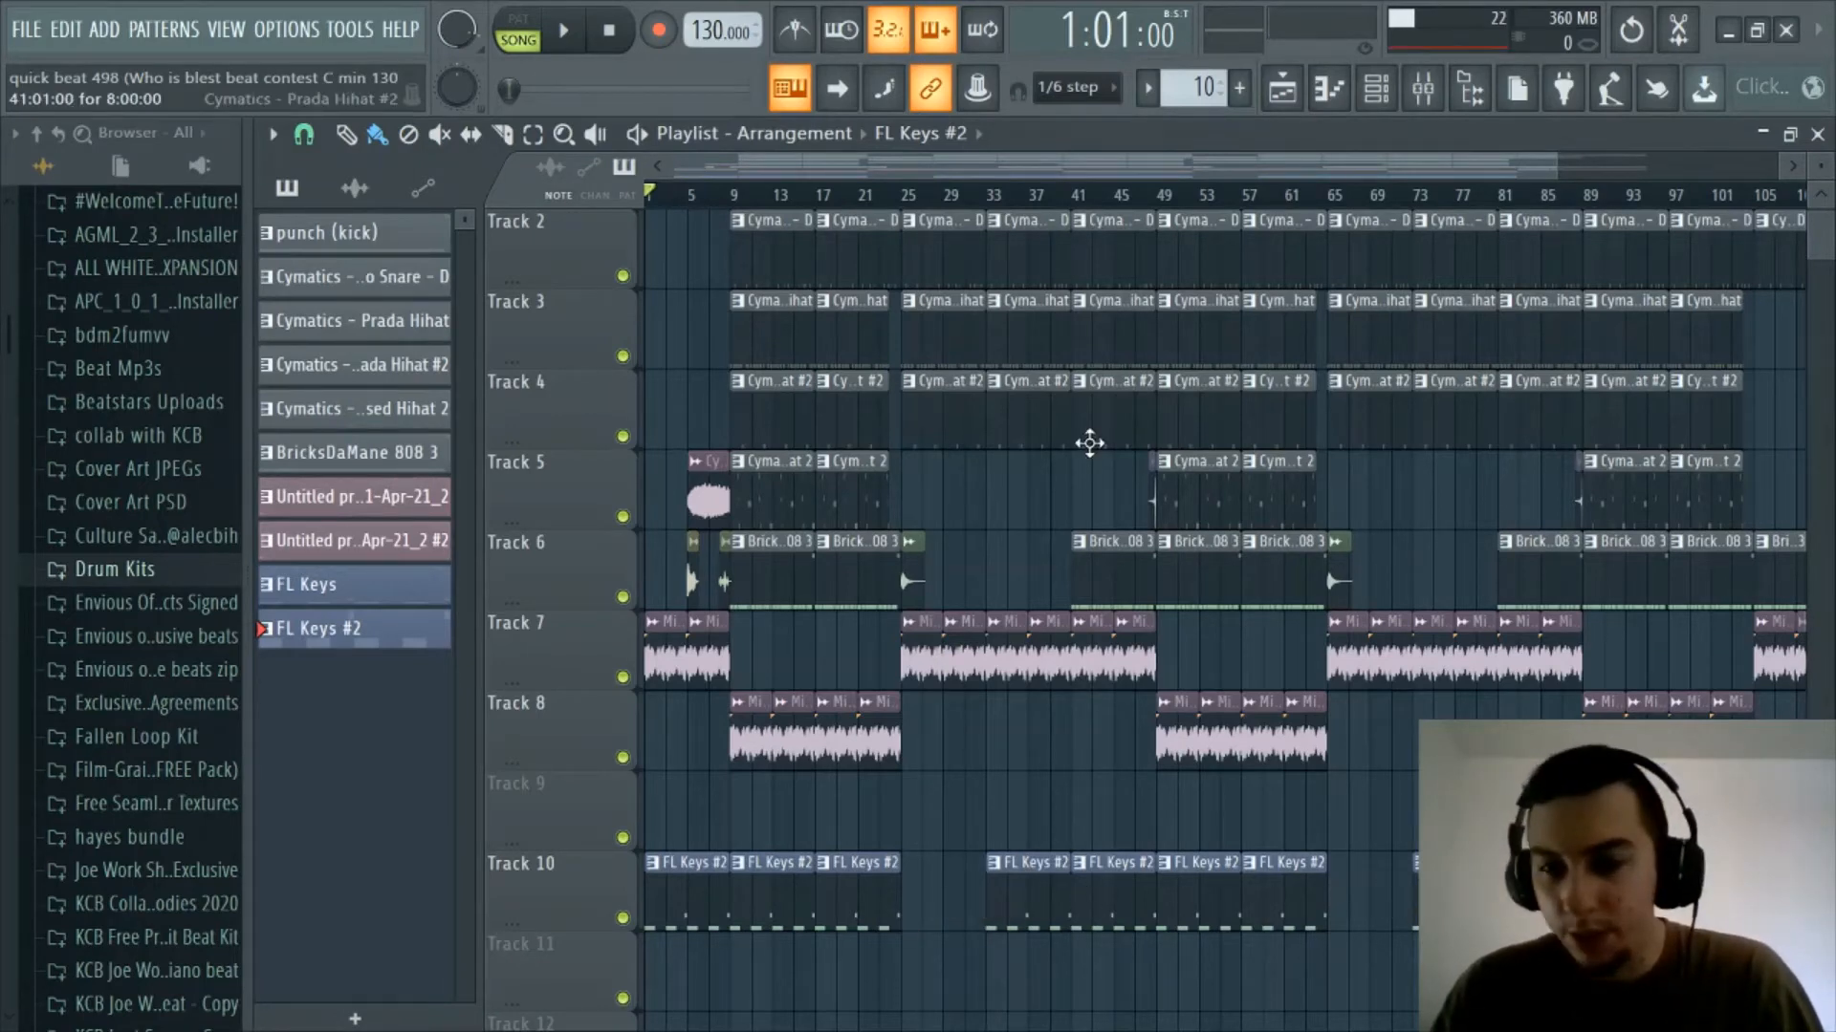
scroll(818, 182, "up", 4)
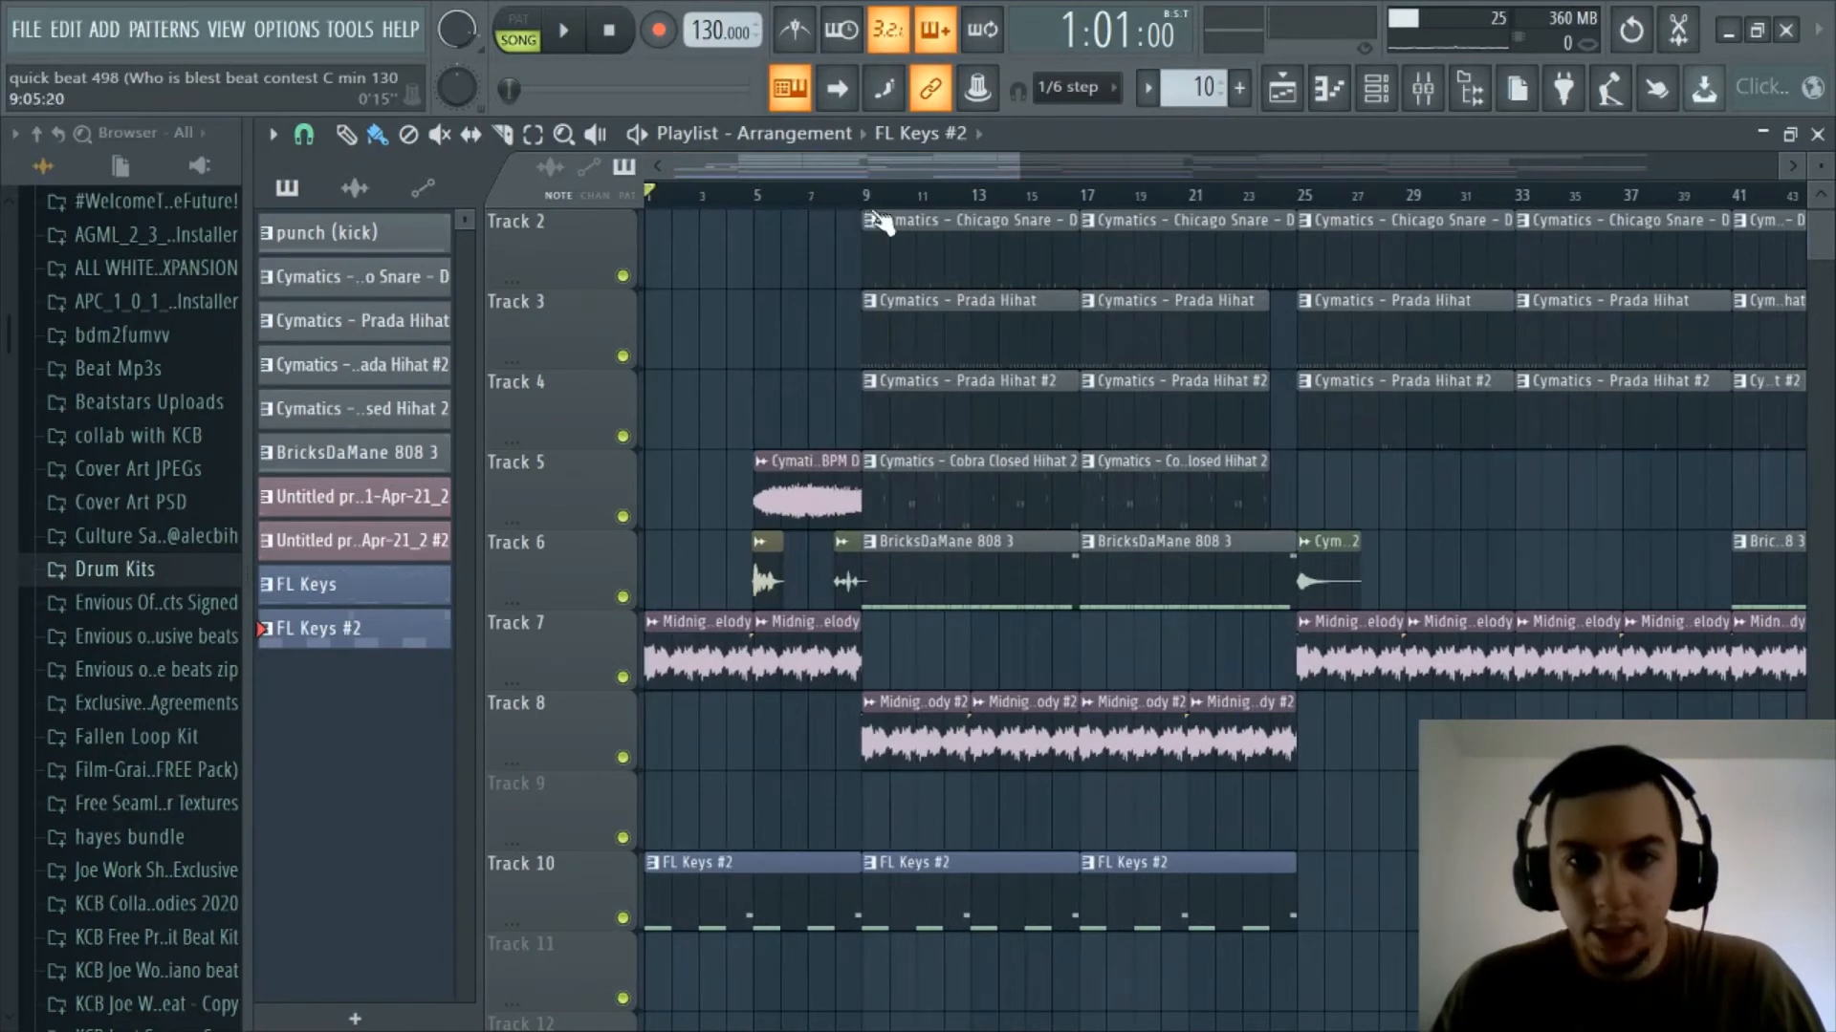
left_click(860, 197)
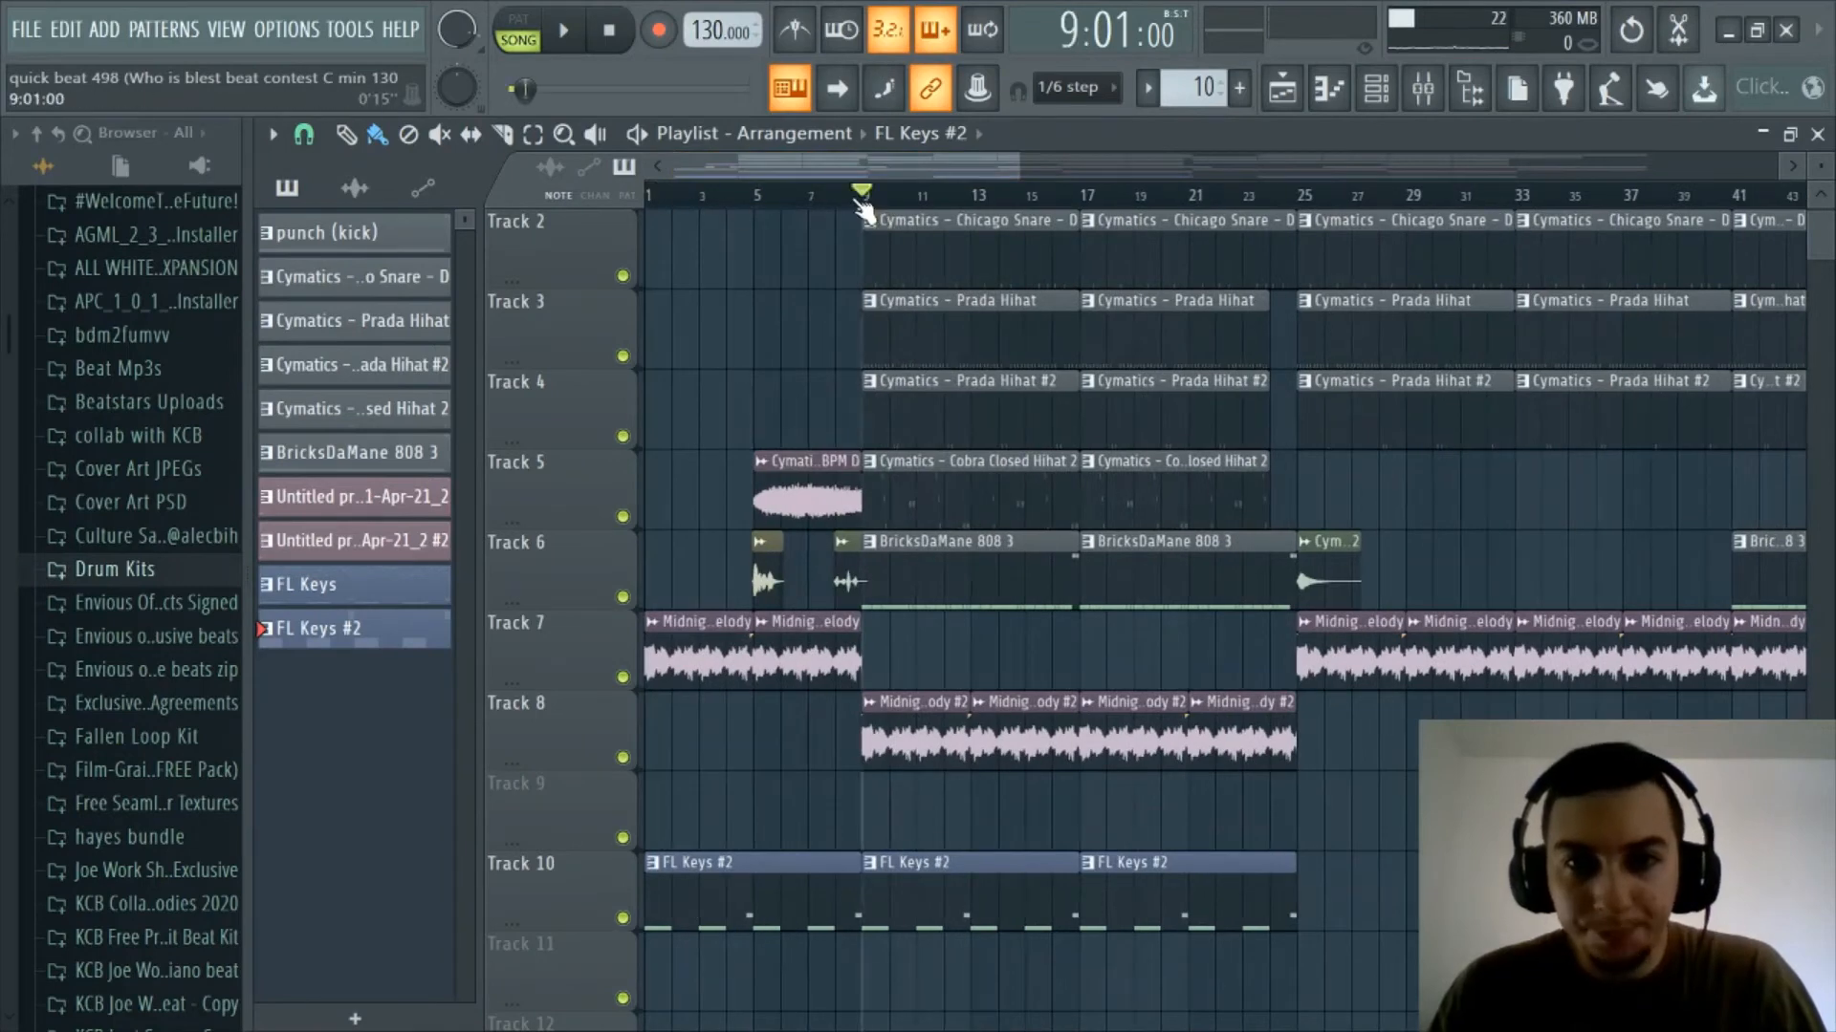
- Play the beat from bar 9 with mixer inserts 1 to 7 active and the Melody Bus and insert 9 muted, and stop playback
left_click(1434, 95)
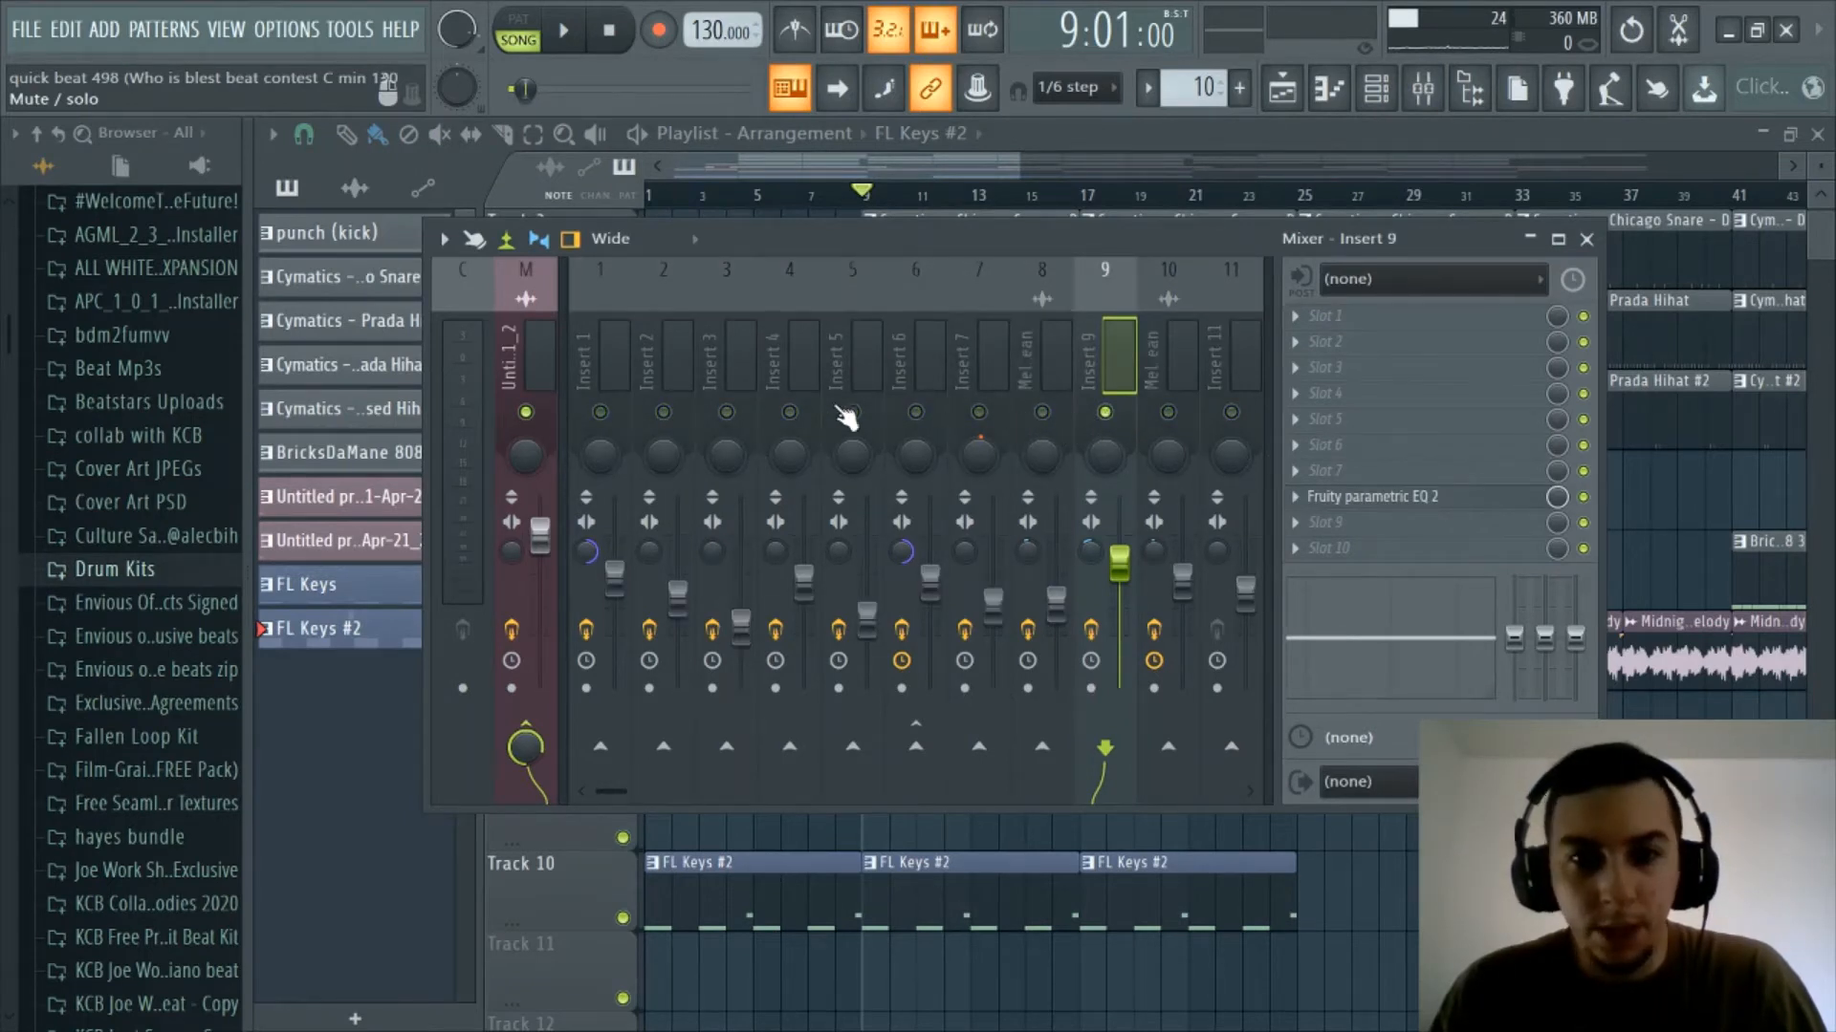
left_click_drag(599, 412, 1036, 431)
left_click(1057, 360)
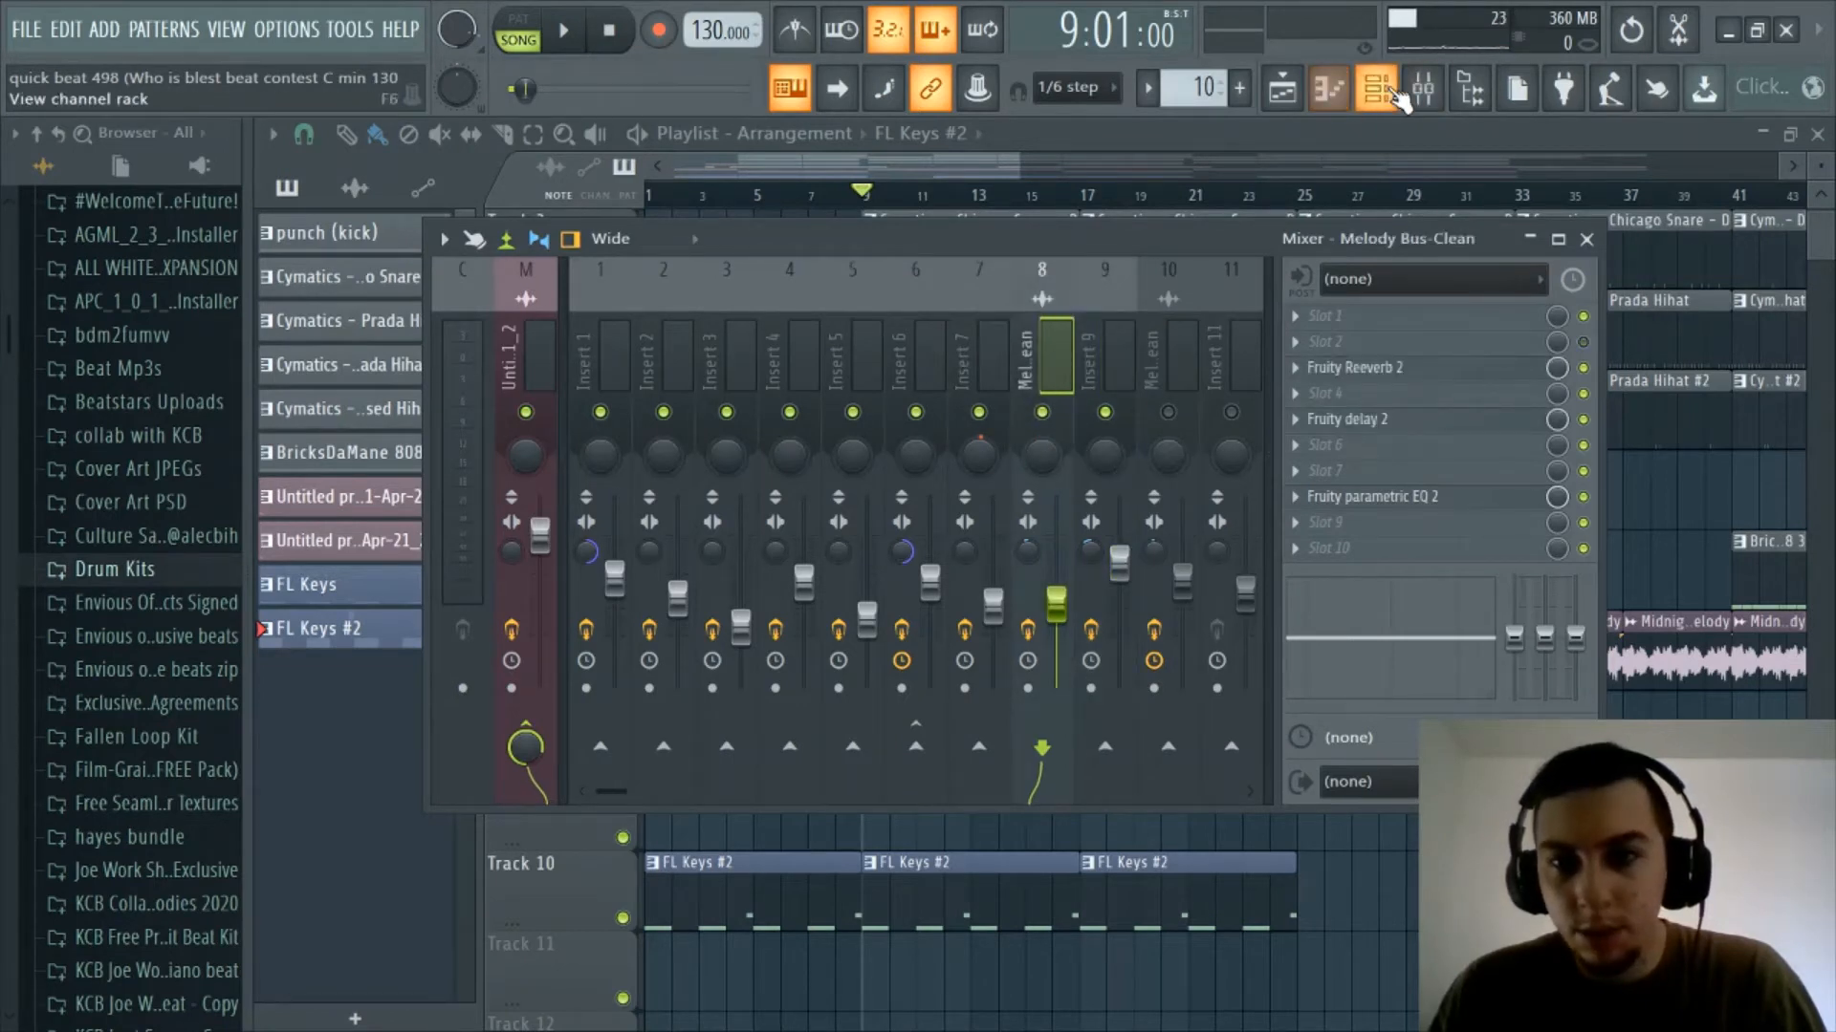
left_click(1043, 412)
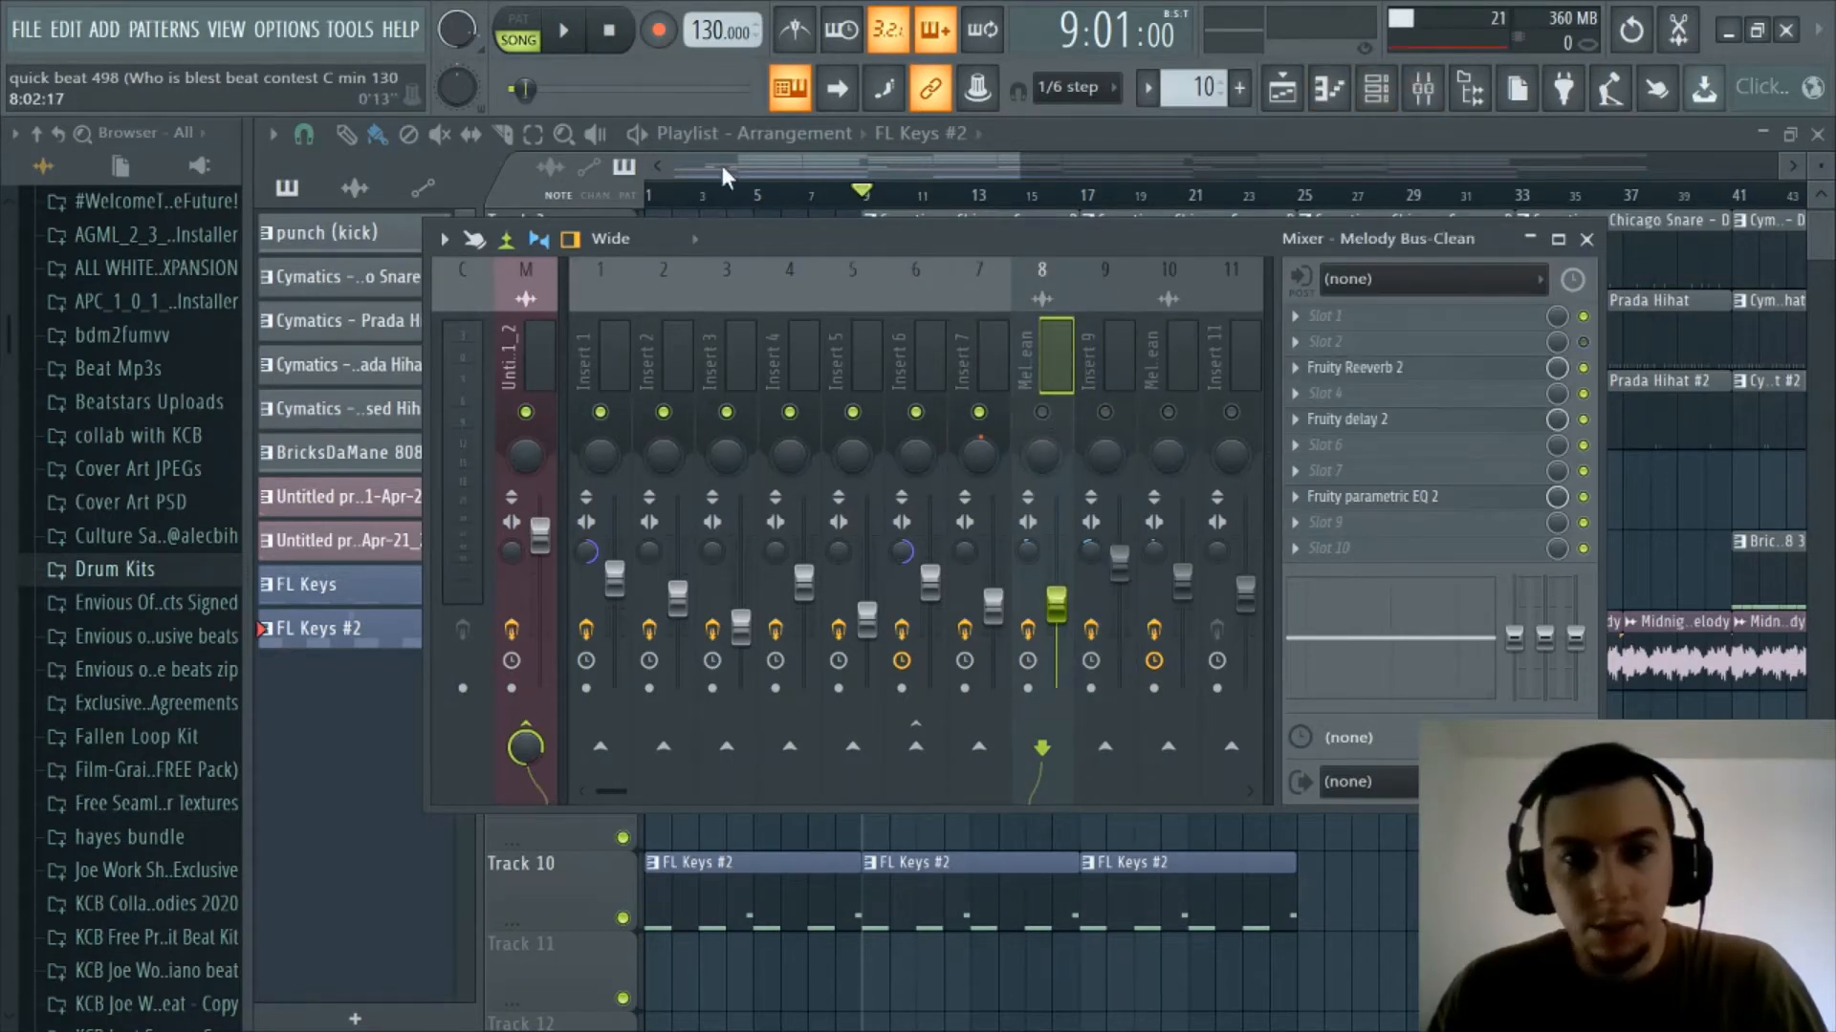
key("space")
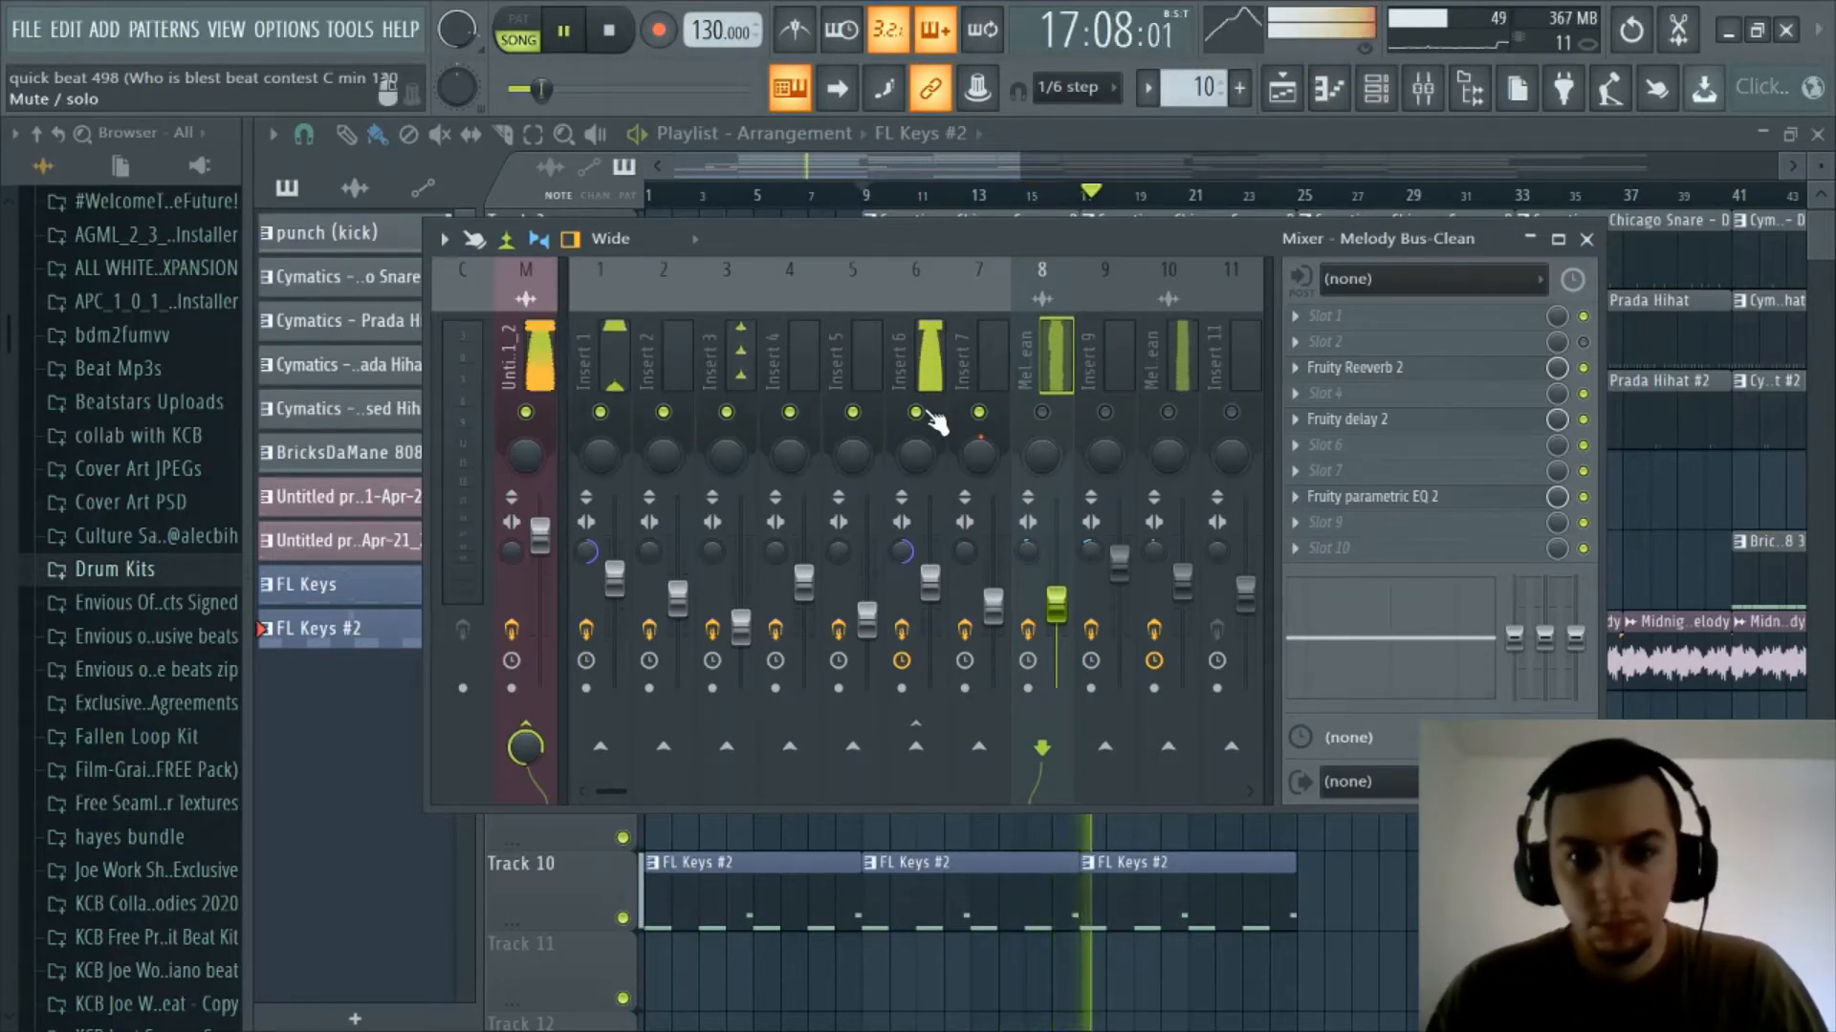
key("space")
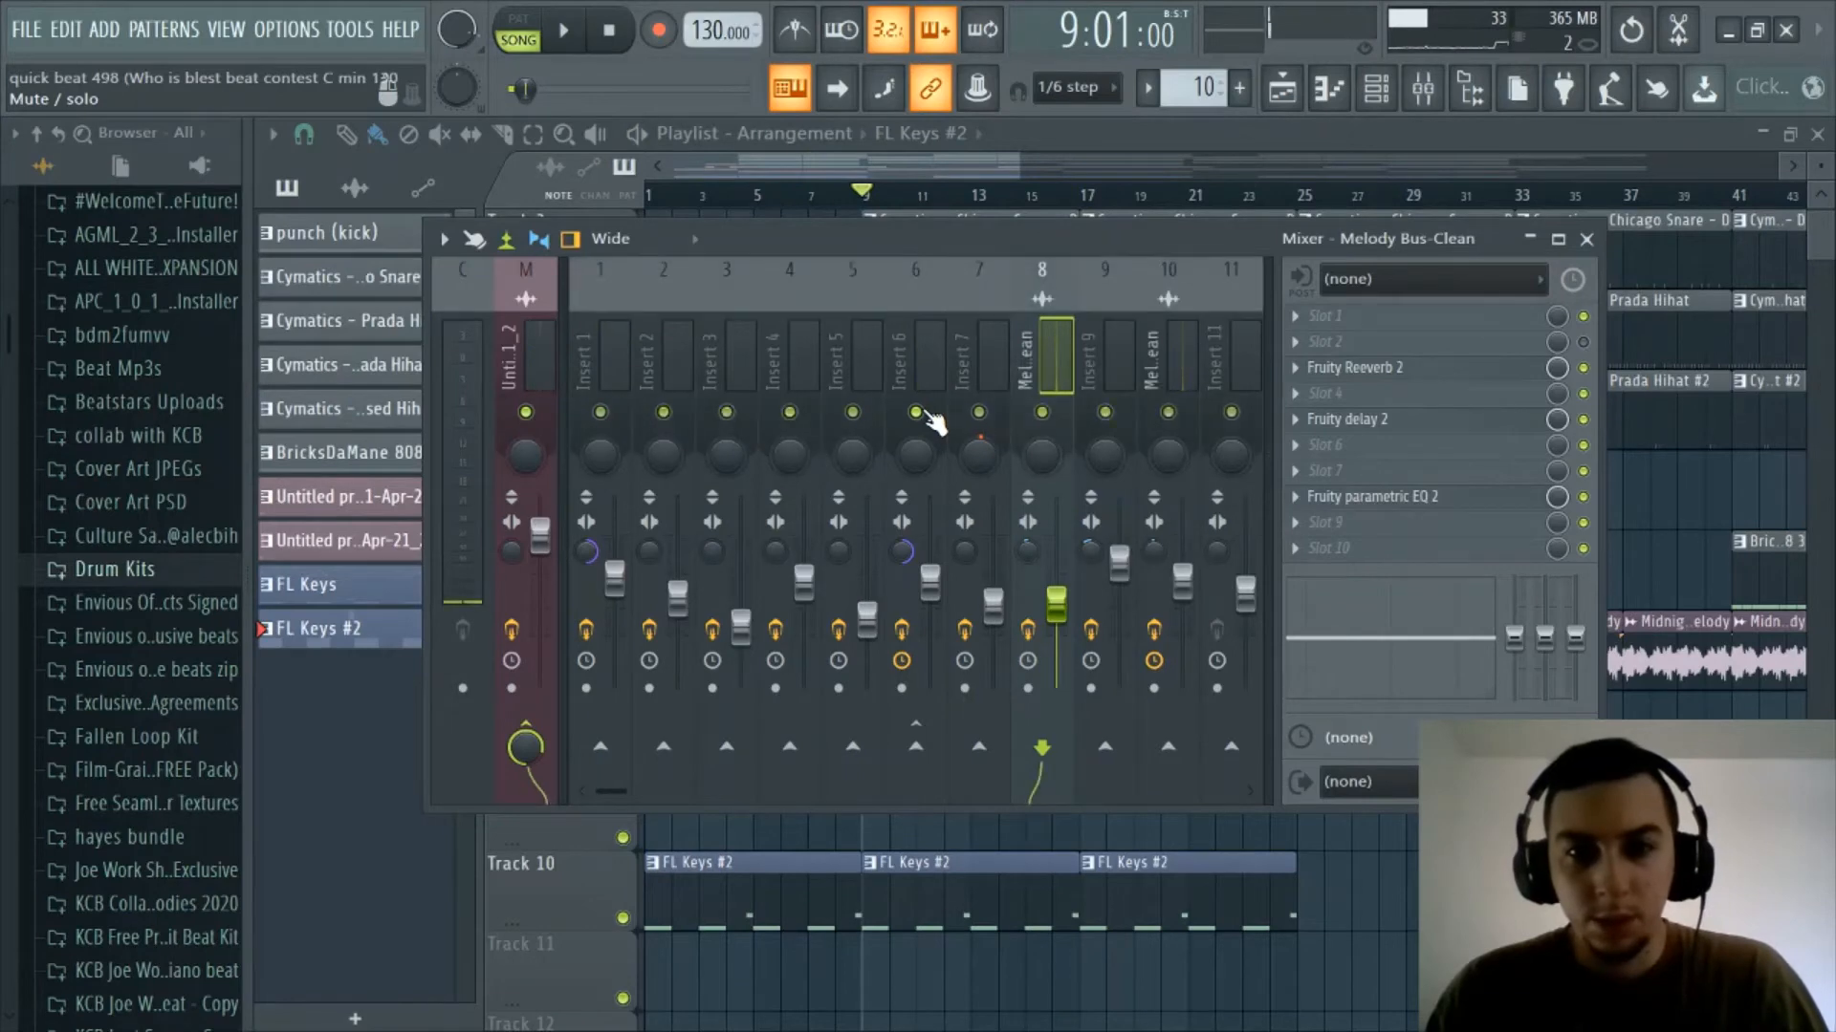
- Close the mixer and examine how the drum, melody and FL Keys #2 clips are laid out across the full arrangement
left_click(1378, 92)
left_click(1379, 92)
left_click(1421, 94)
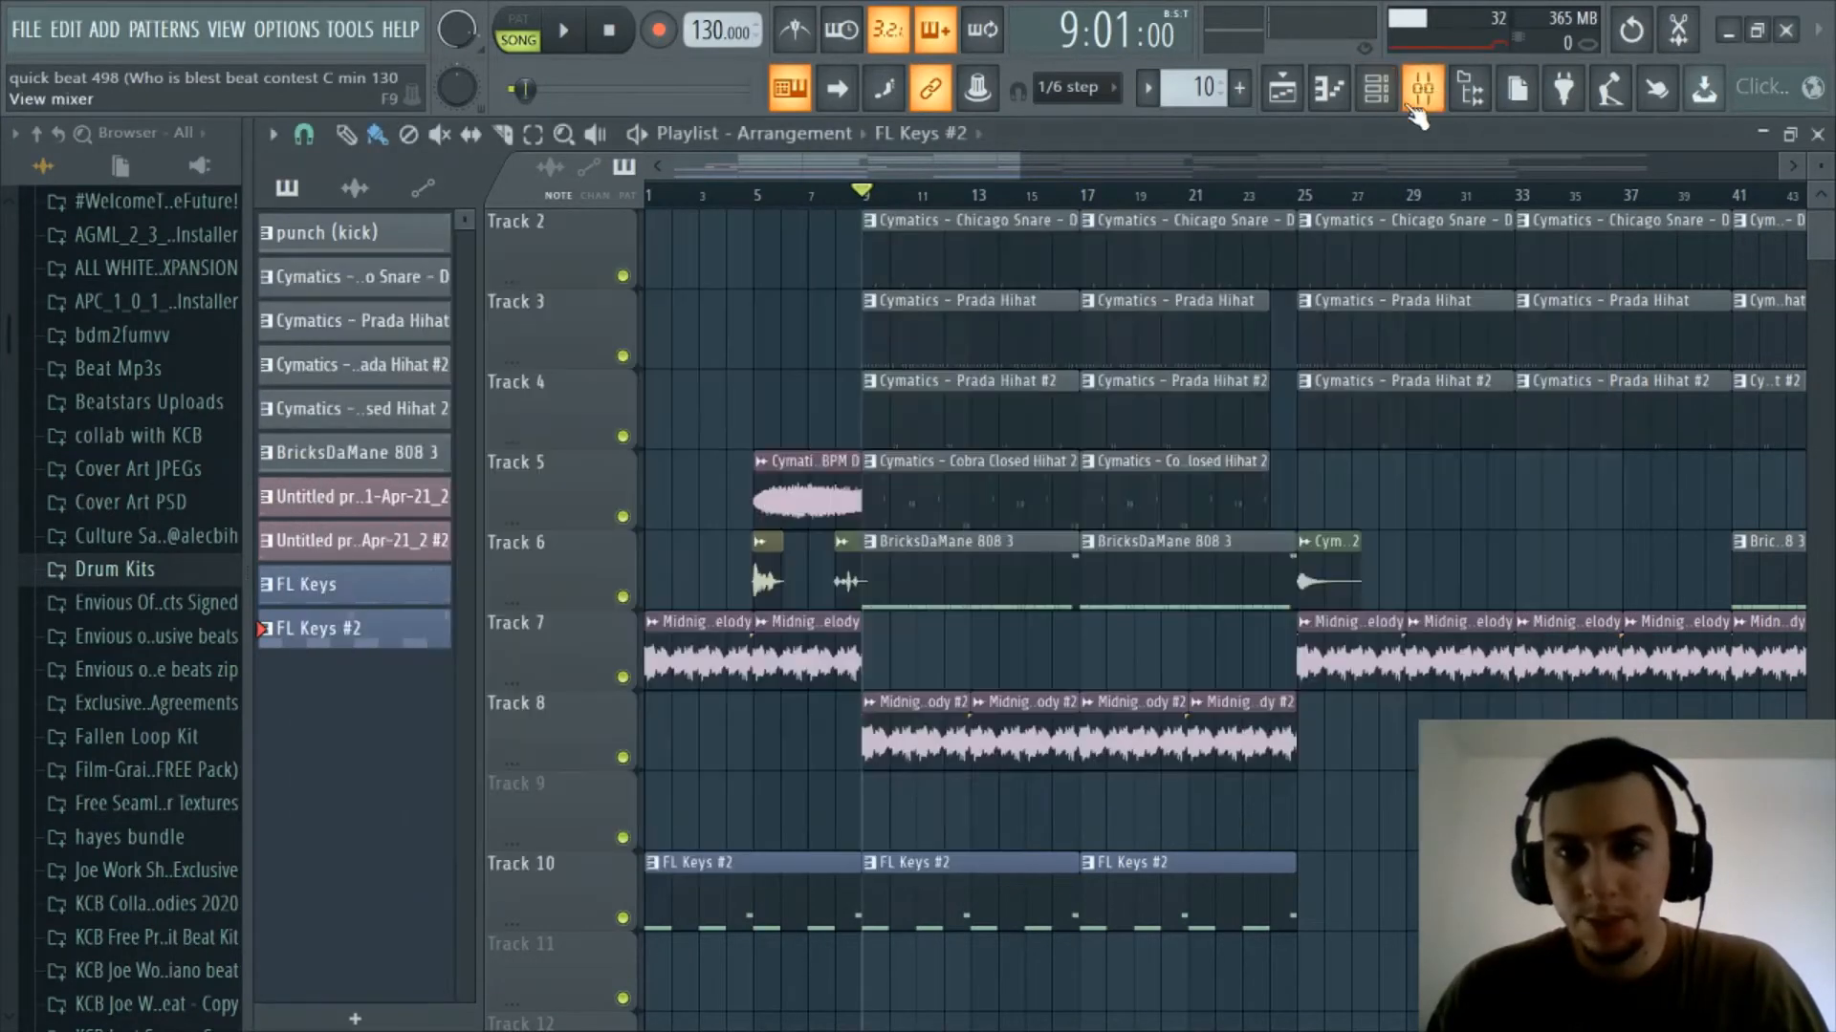
scroll(1122, 204, "down", 3)
scroll(1122, 204, "down", 3)
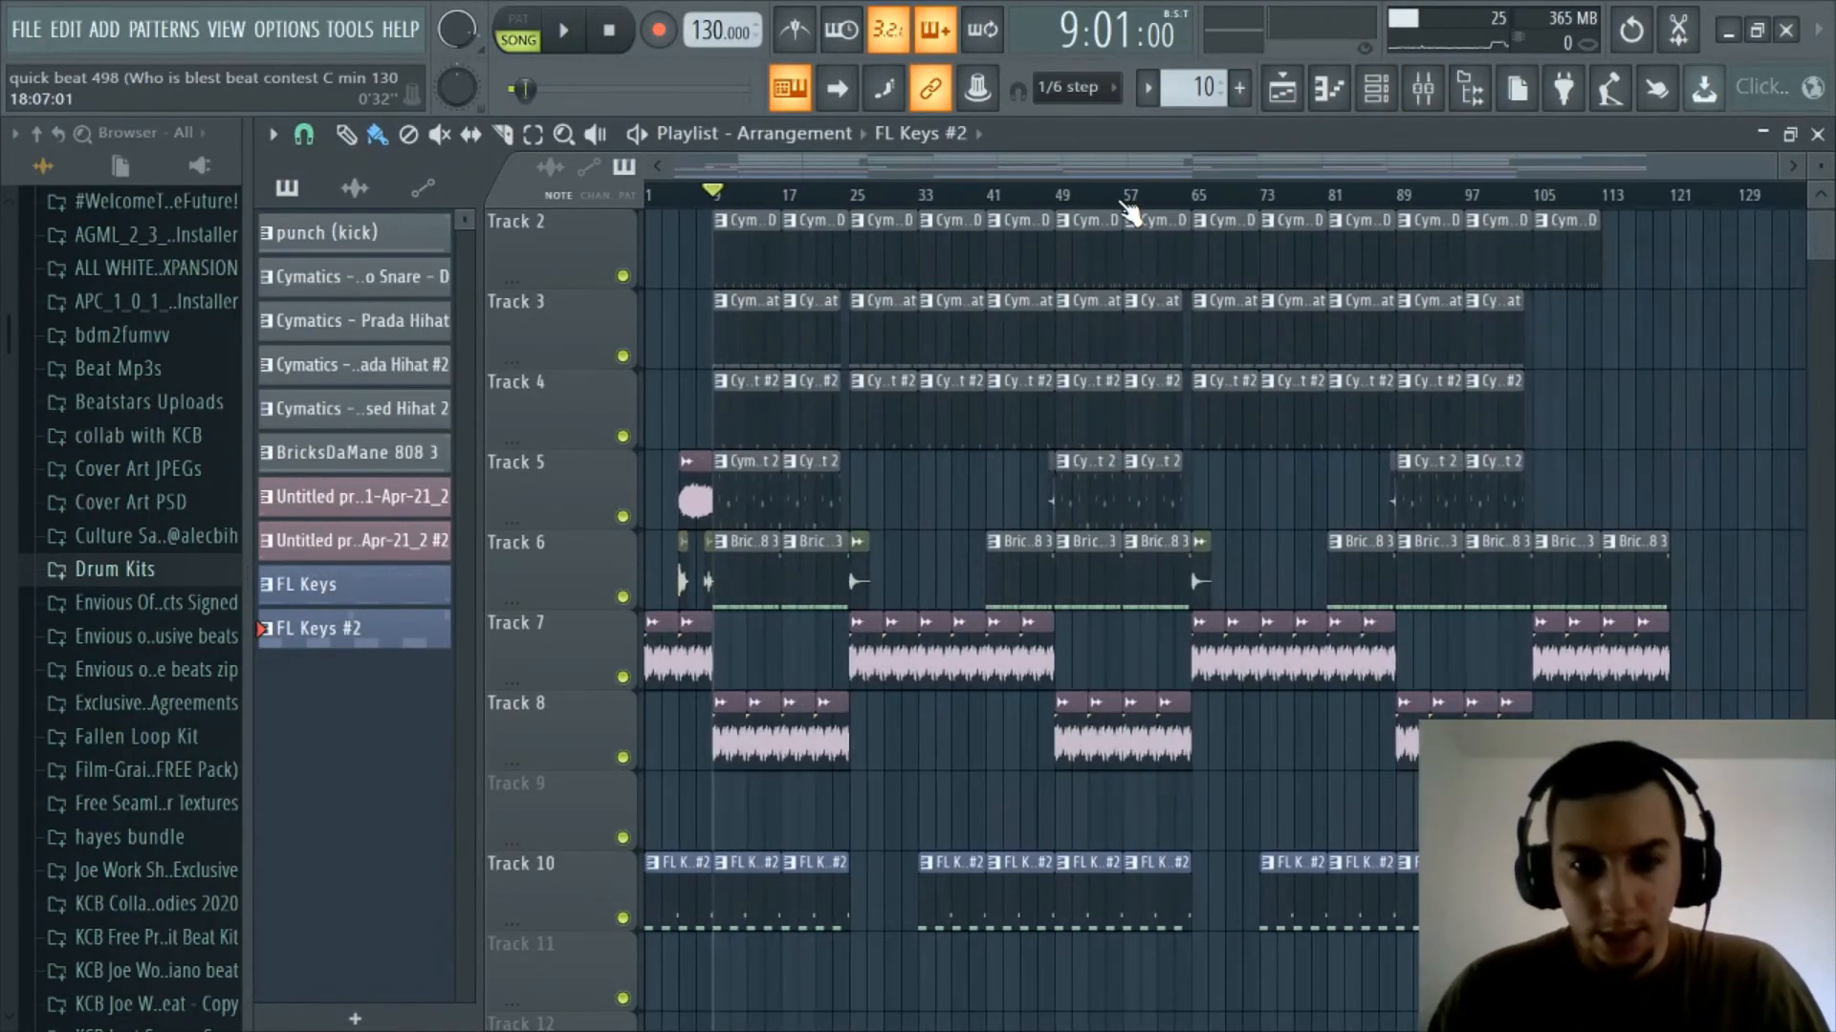
scroll(1125, 204, "up", 3)
left_click_drag(1088, 174, 786, 174)
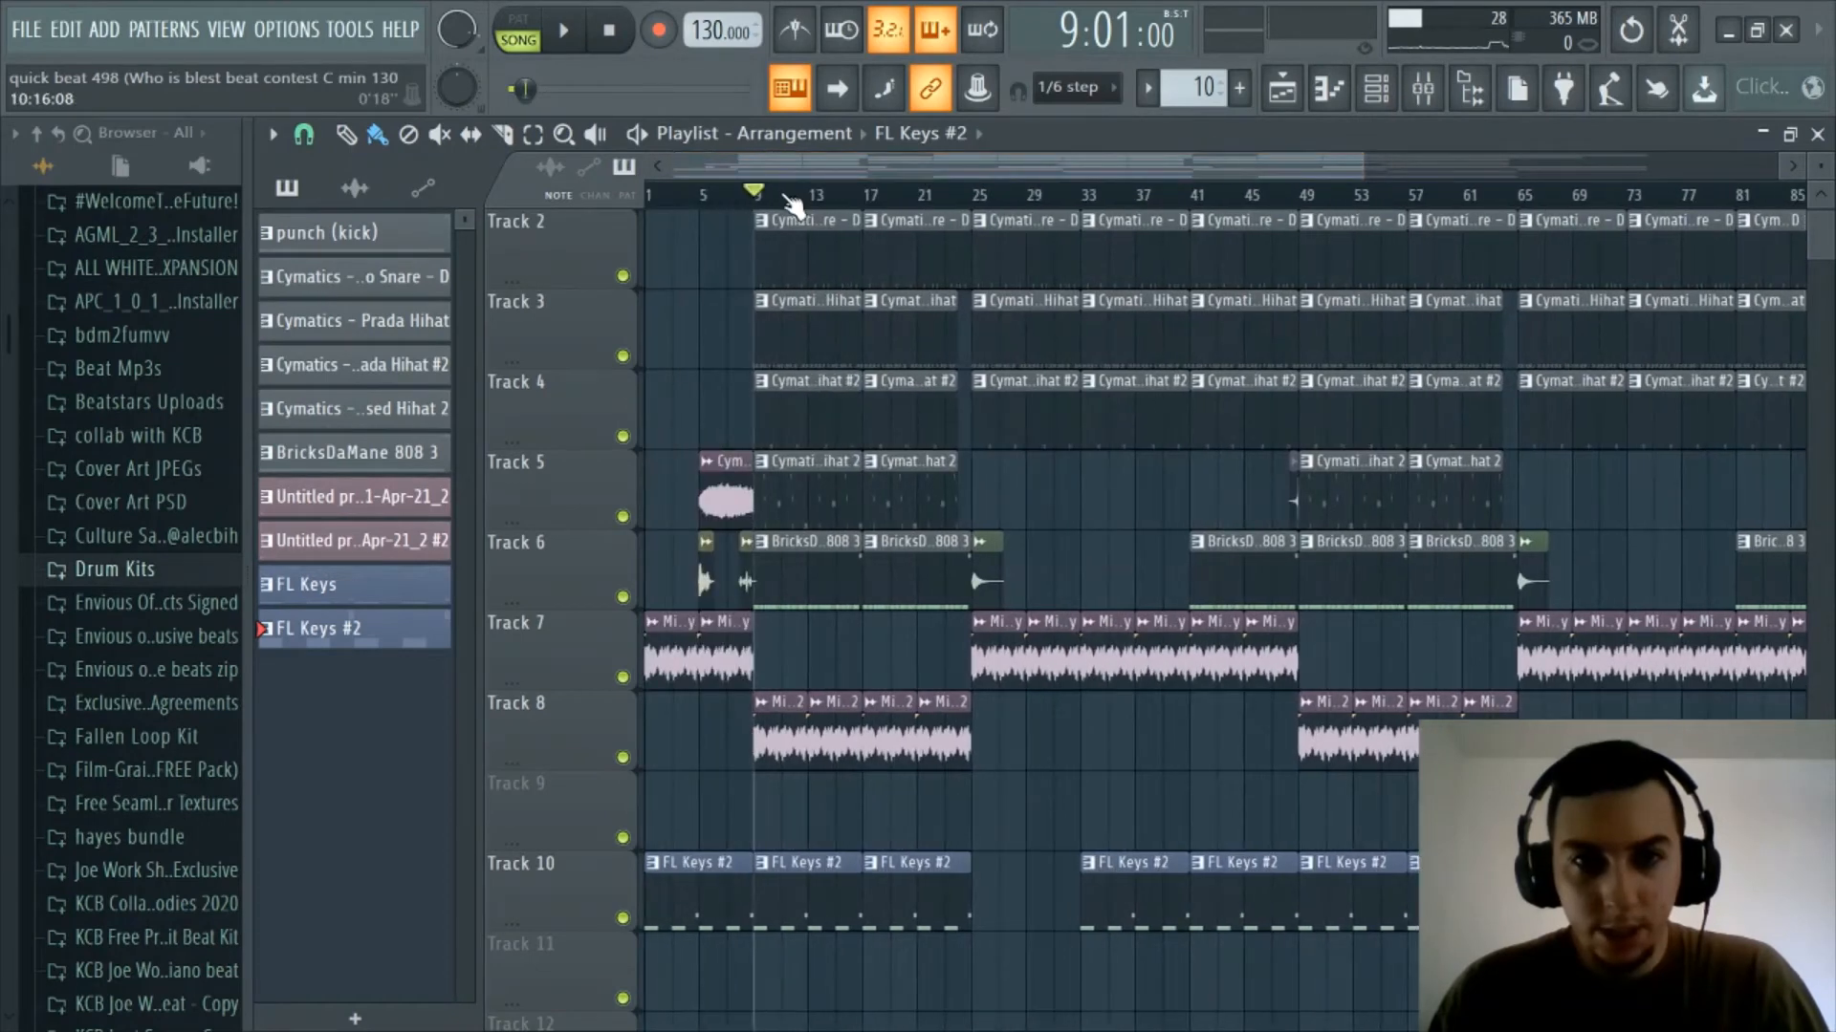
scroll(789, 204, "down", 1)
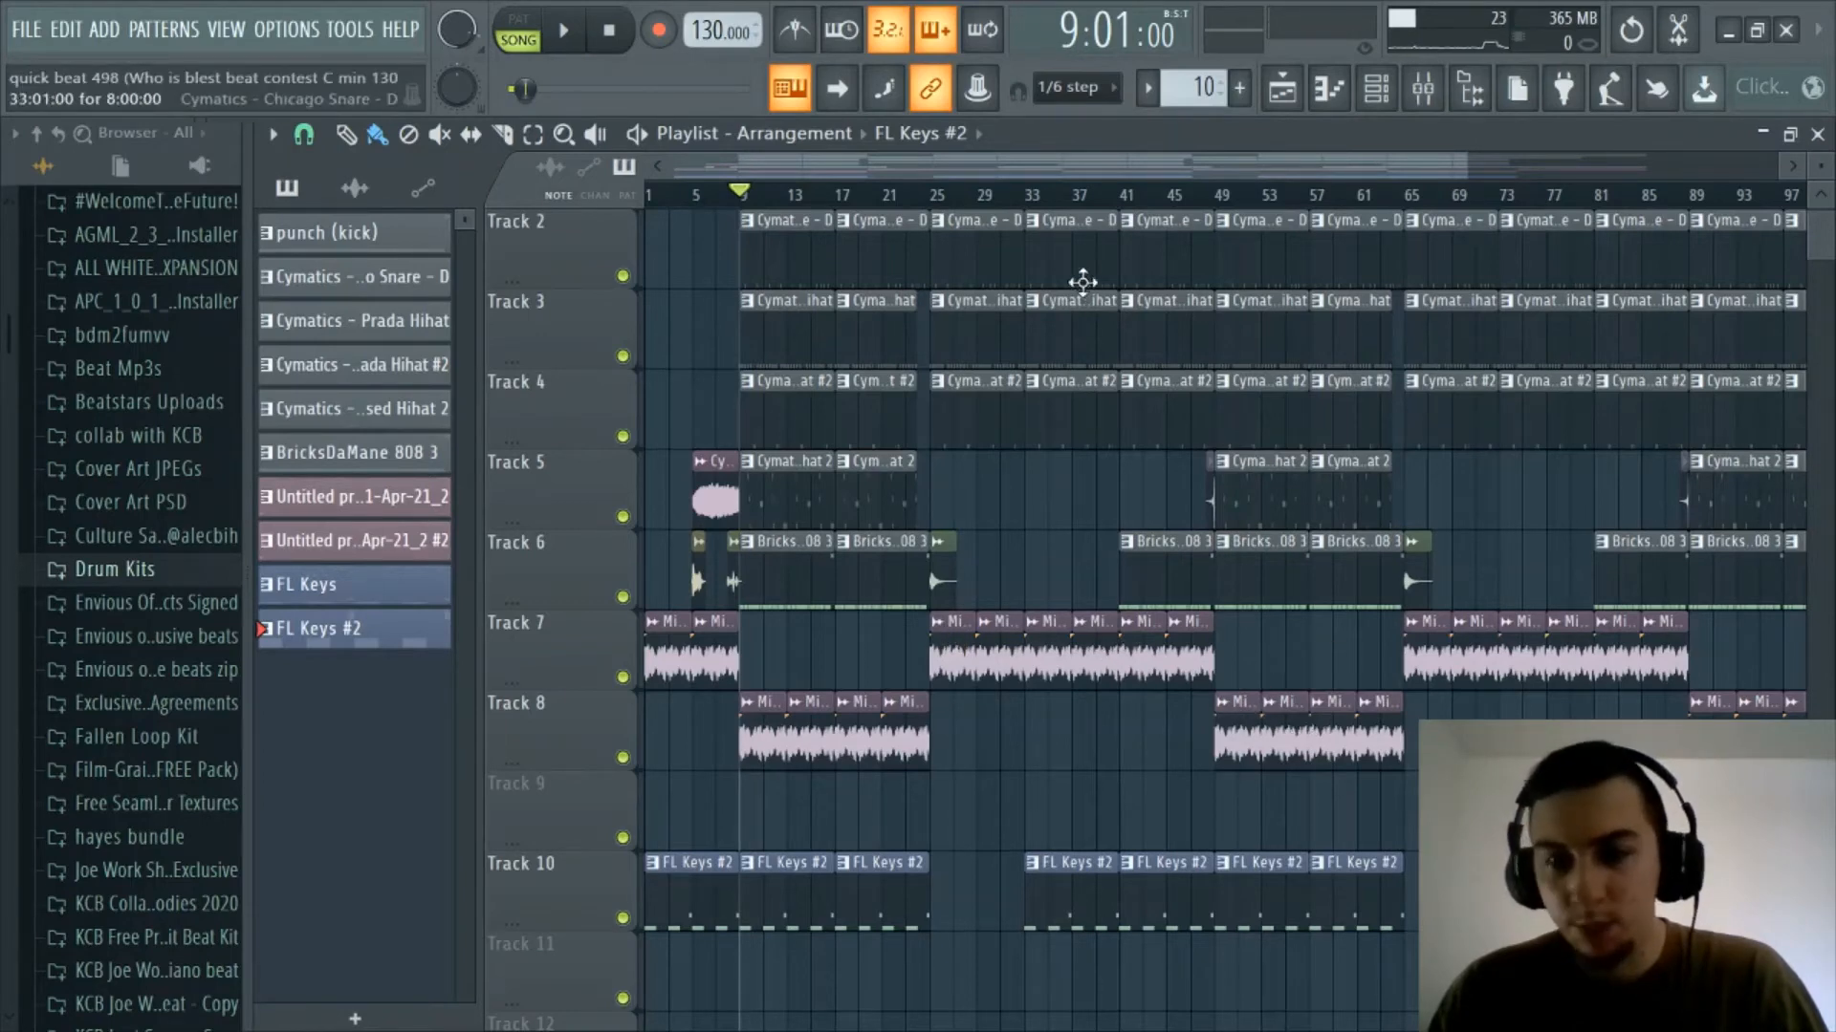
scroll(1042, 202, "down", 2)
scroll(1032, 198, "up", 1)
left_click_drag(998, 168, 719, 164)
scroll(823, 195, "up", 1)
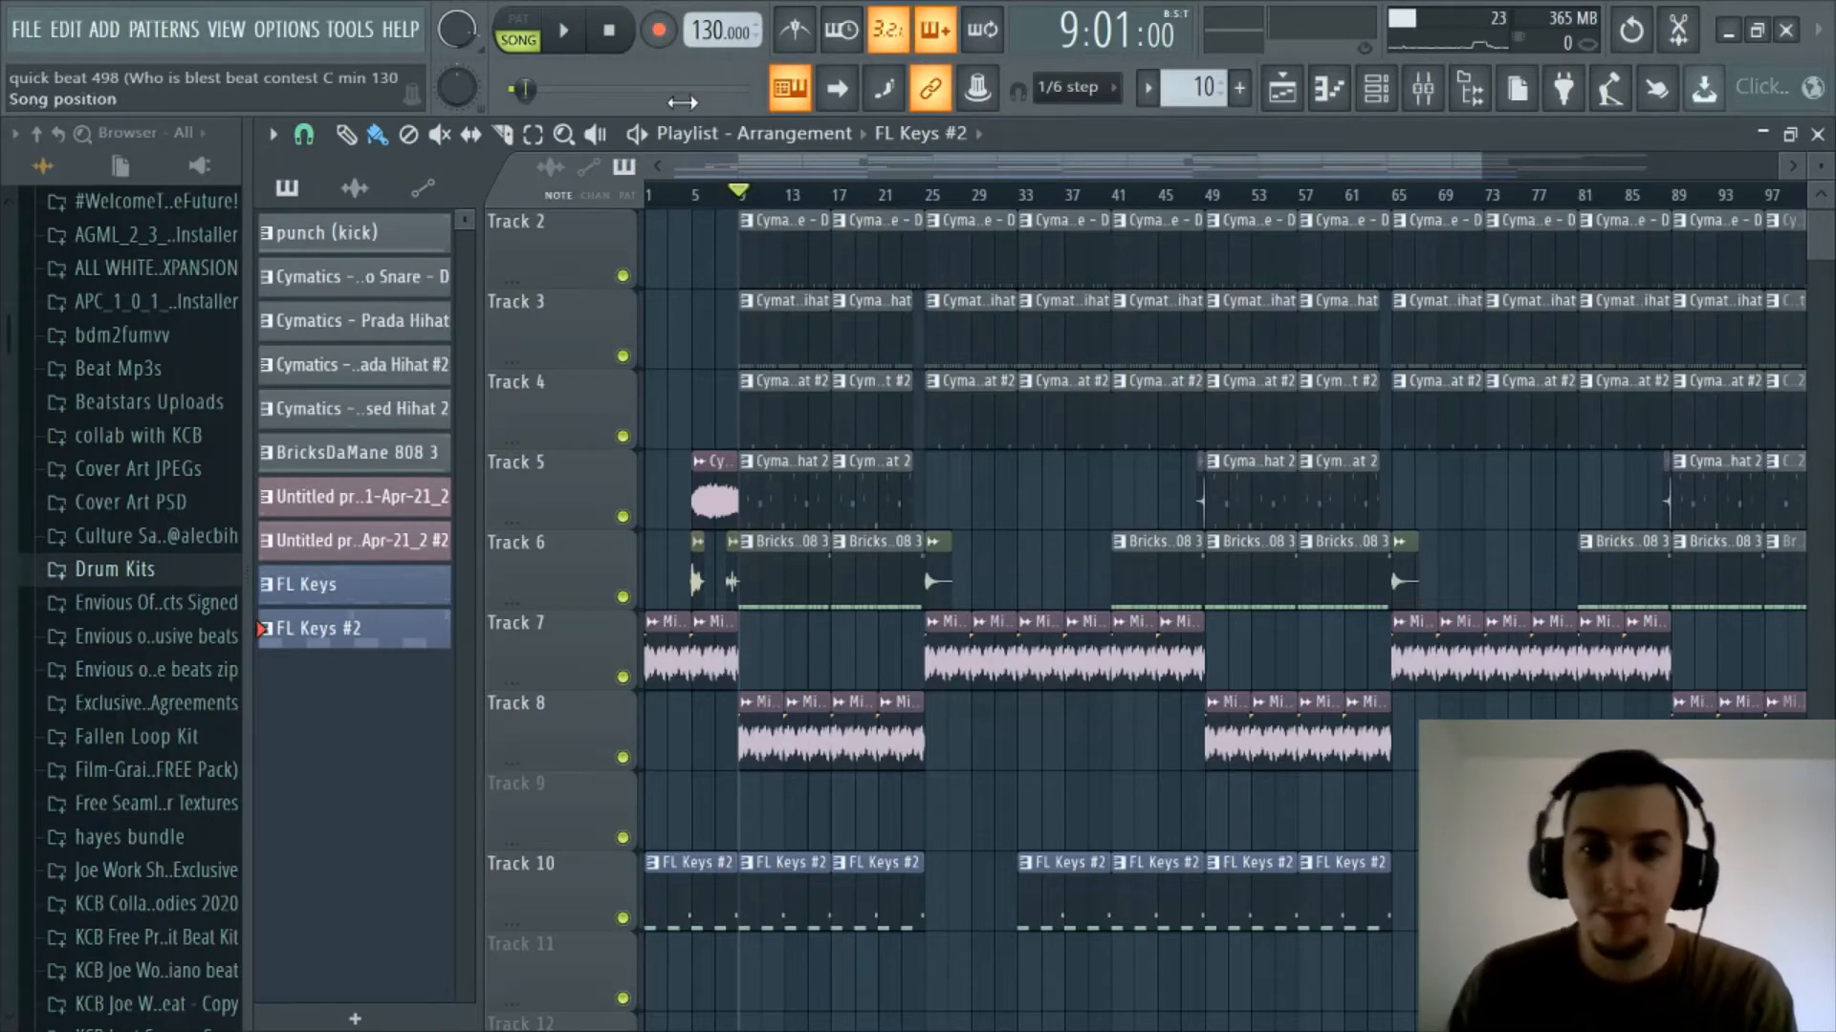
scroll(719, 176, "up", 2)
left_click_drag(721, 172, 633, 158)
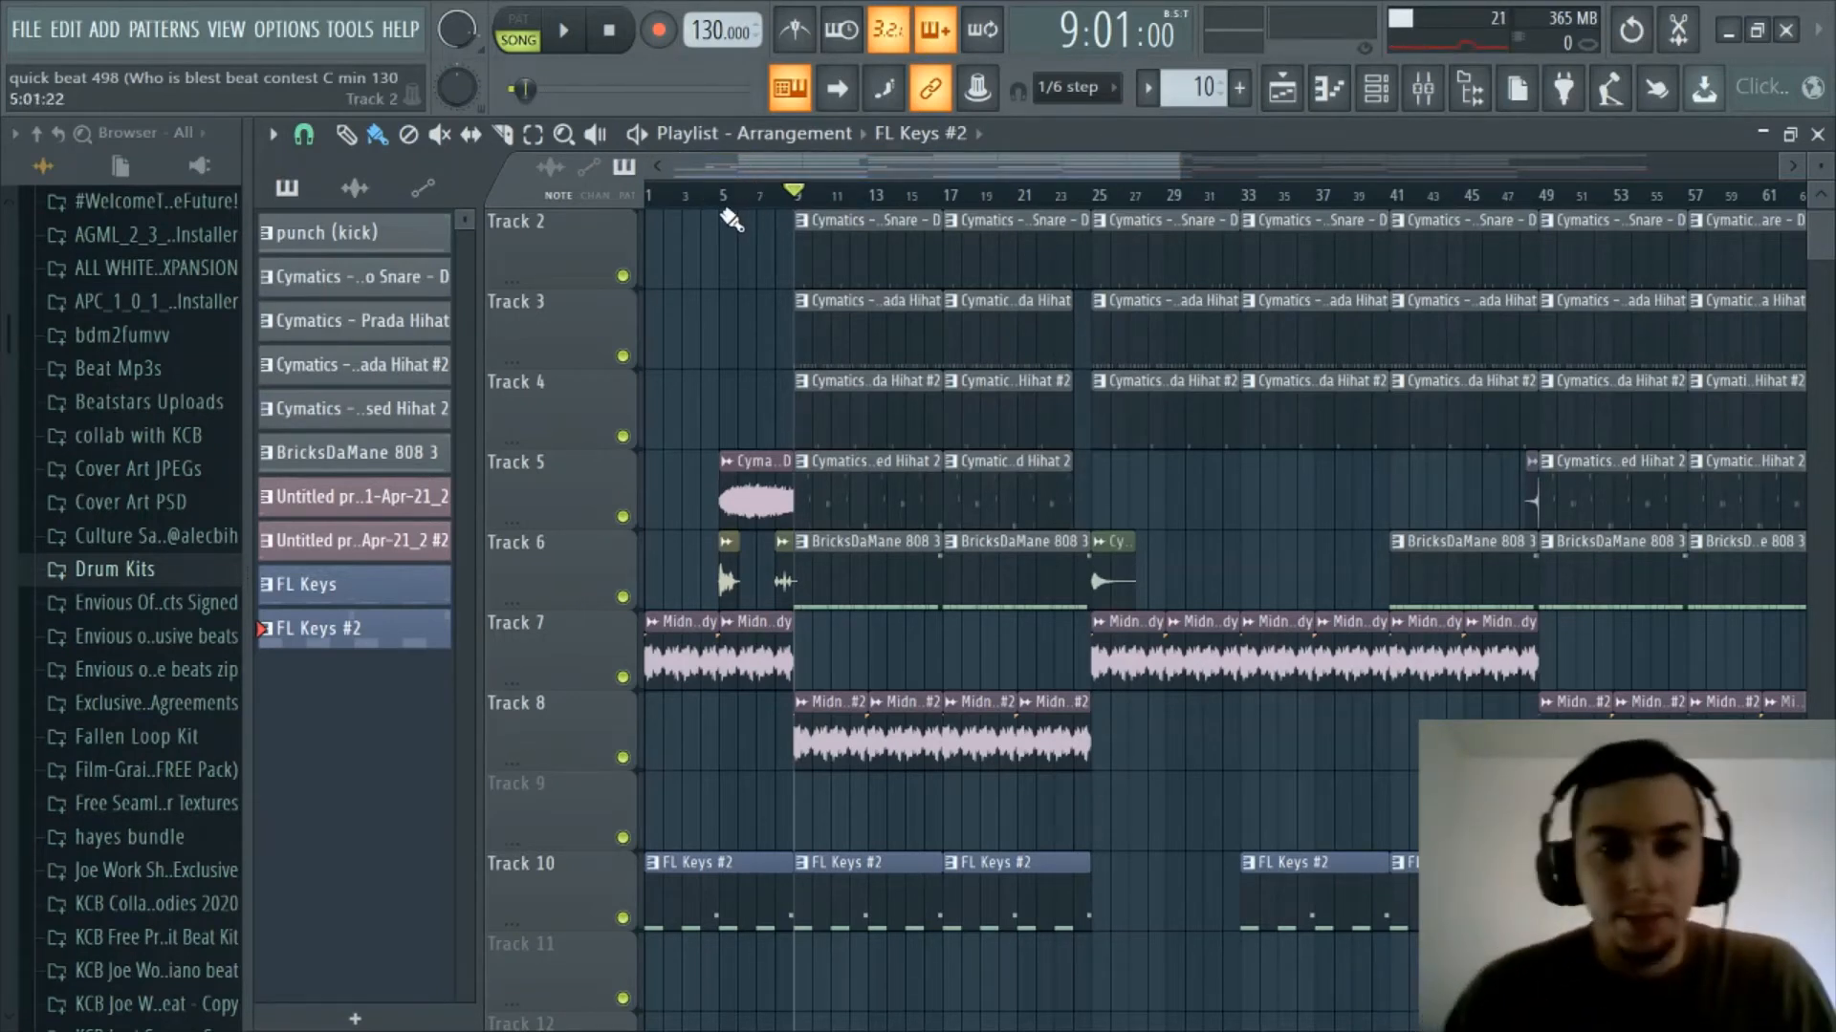
- Return the playback position to bar 1, play the entire arrangement through to its last clips, and stop playback
scroll(707, 205, "down", 4)
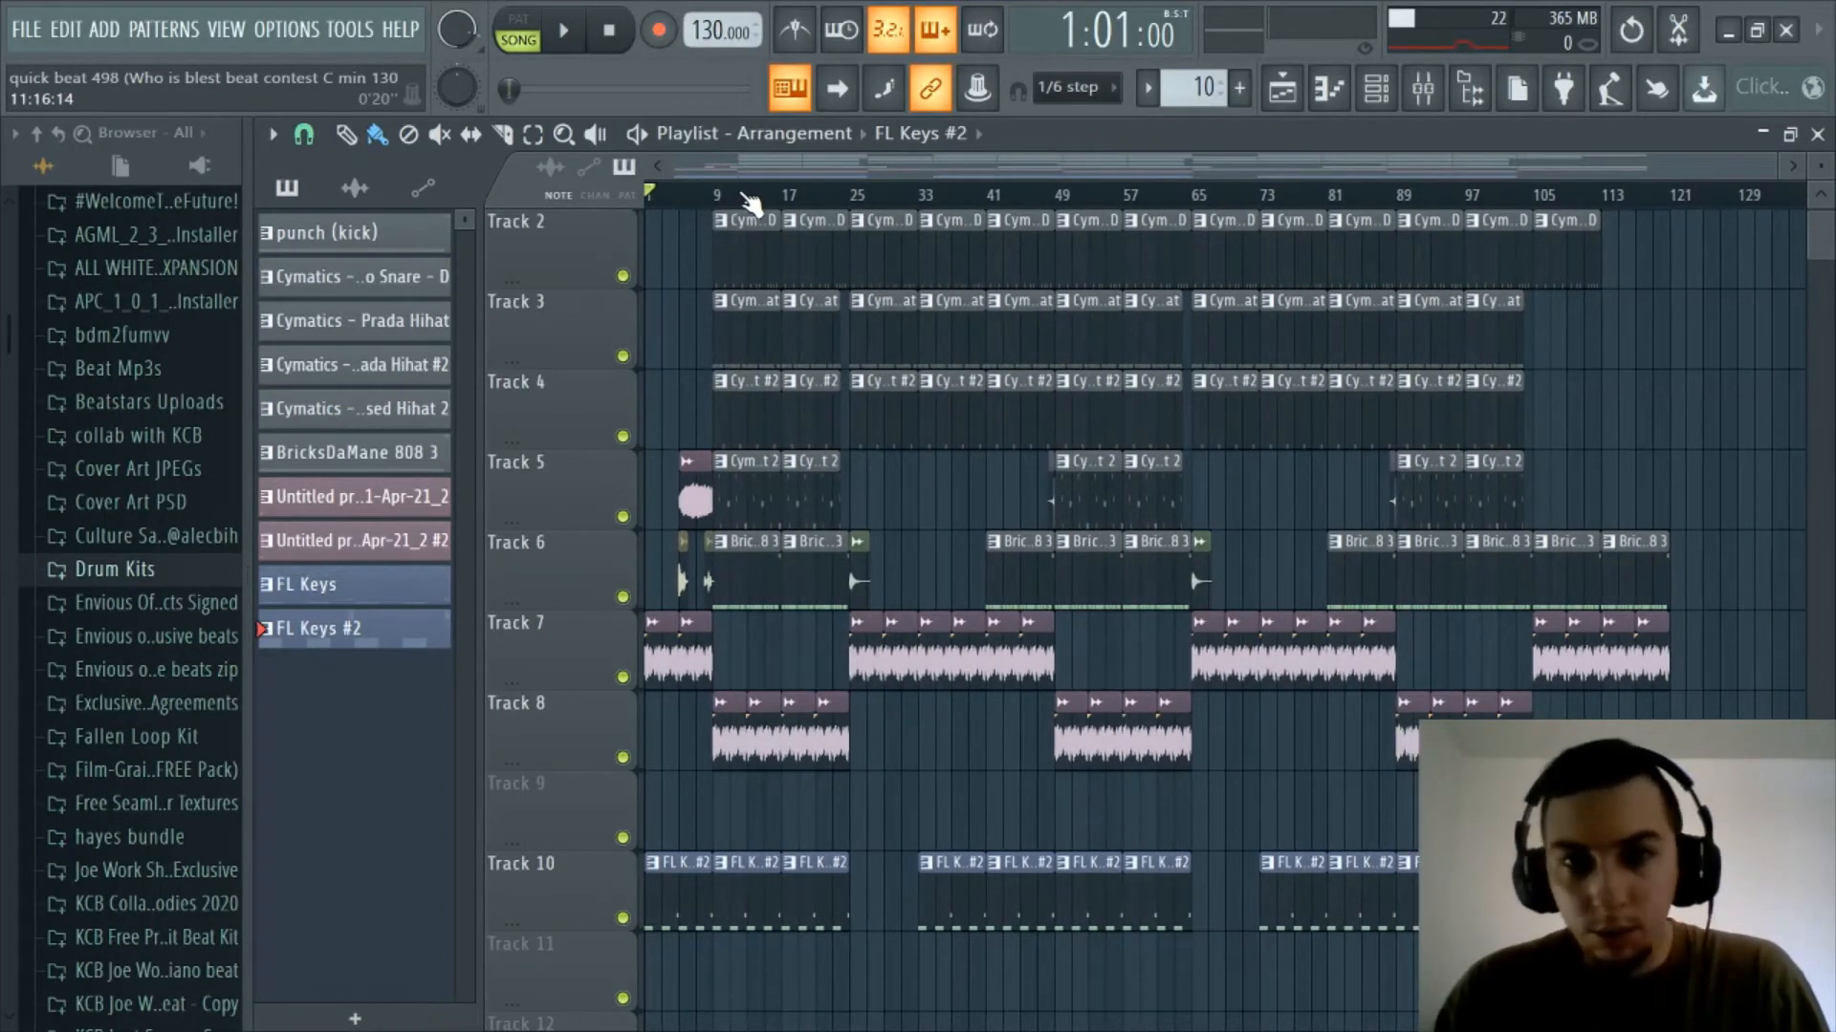
scroll(751, 201, "up", 2)
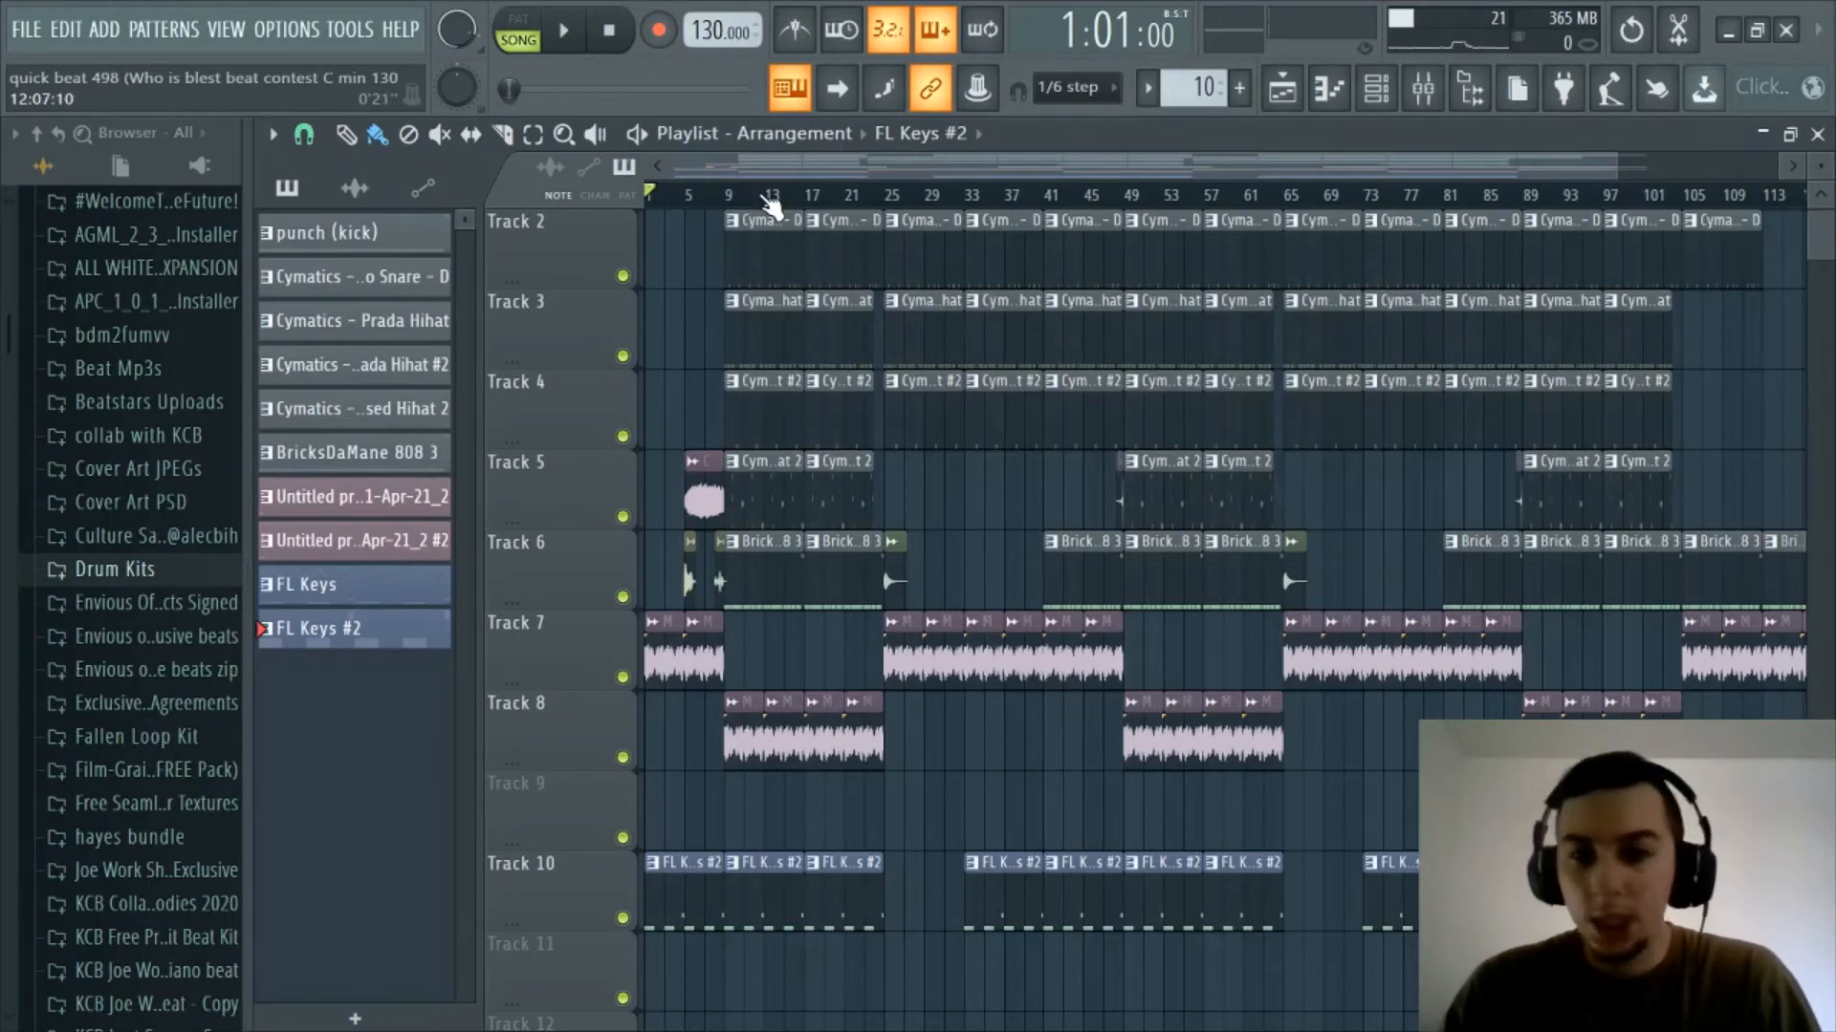
key("space")
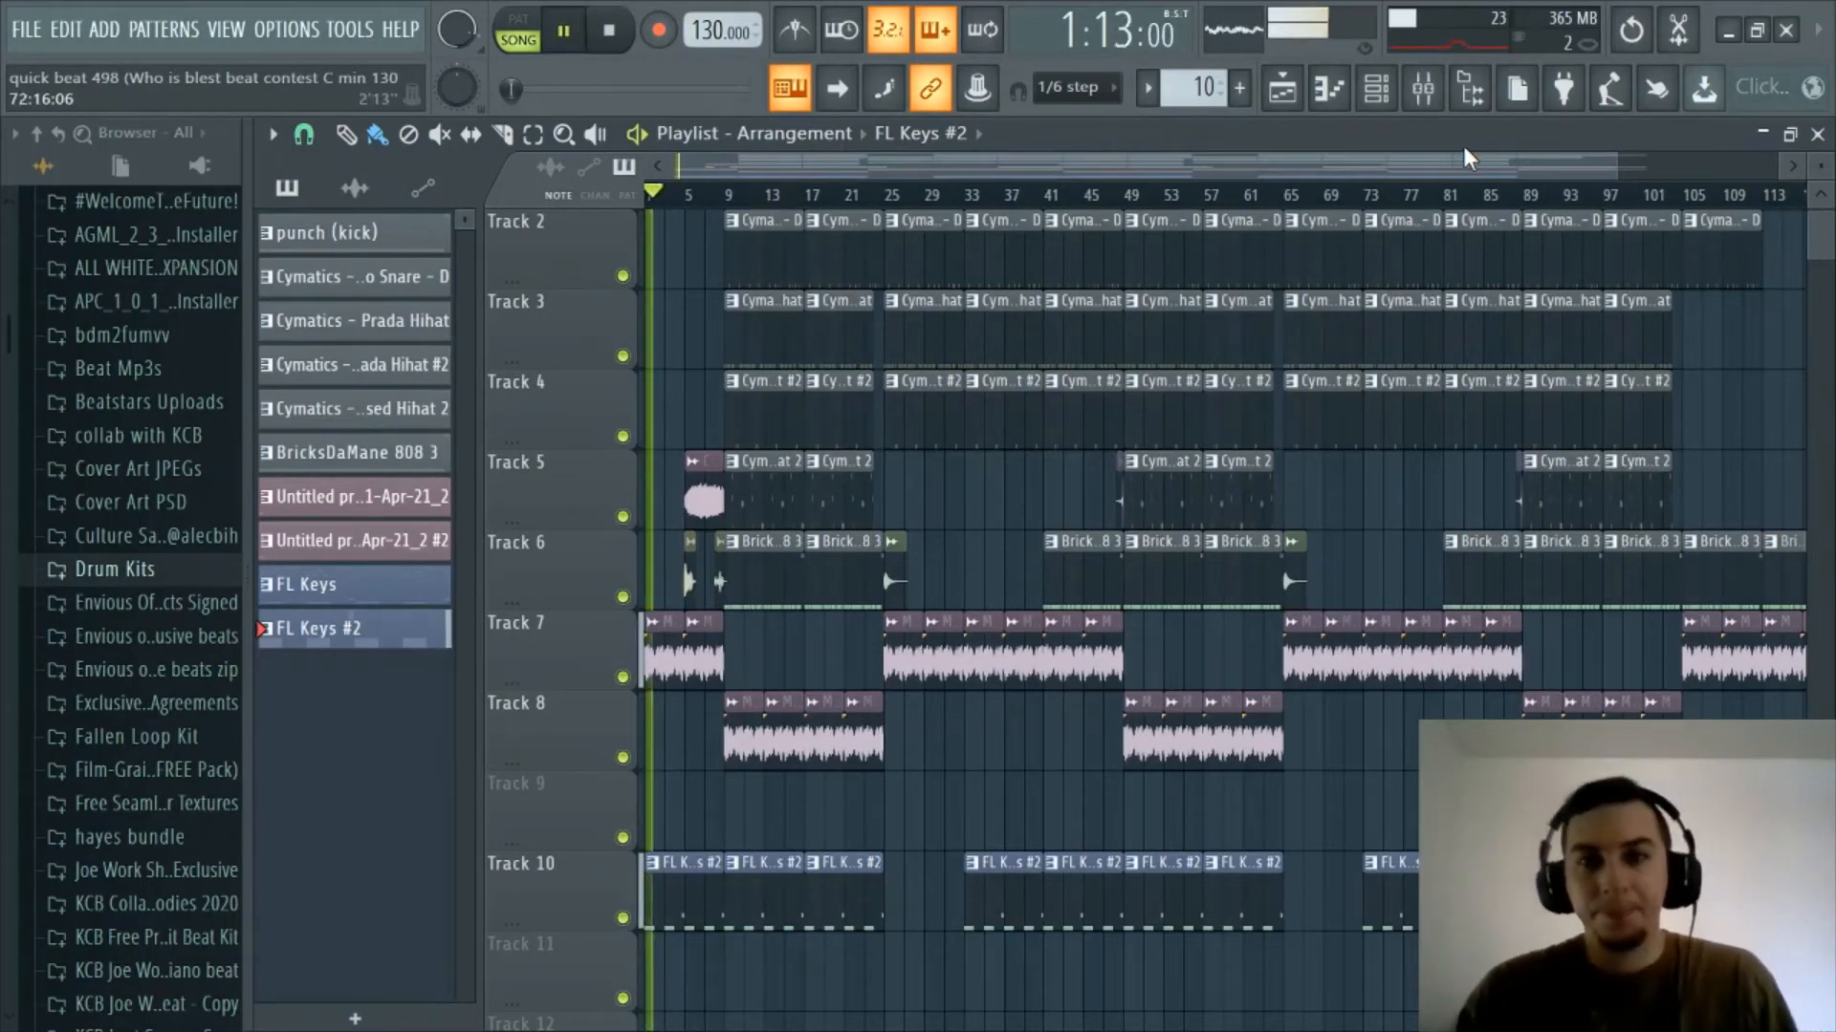
left_click(1423, 88)
left_click(1423, 88)
scroll(870, 201, "down", 1)
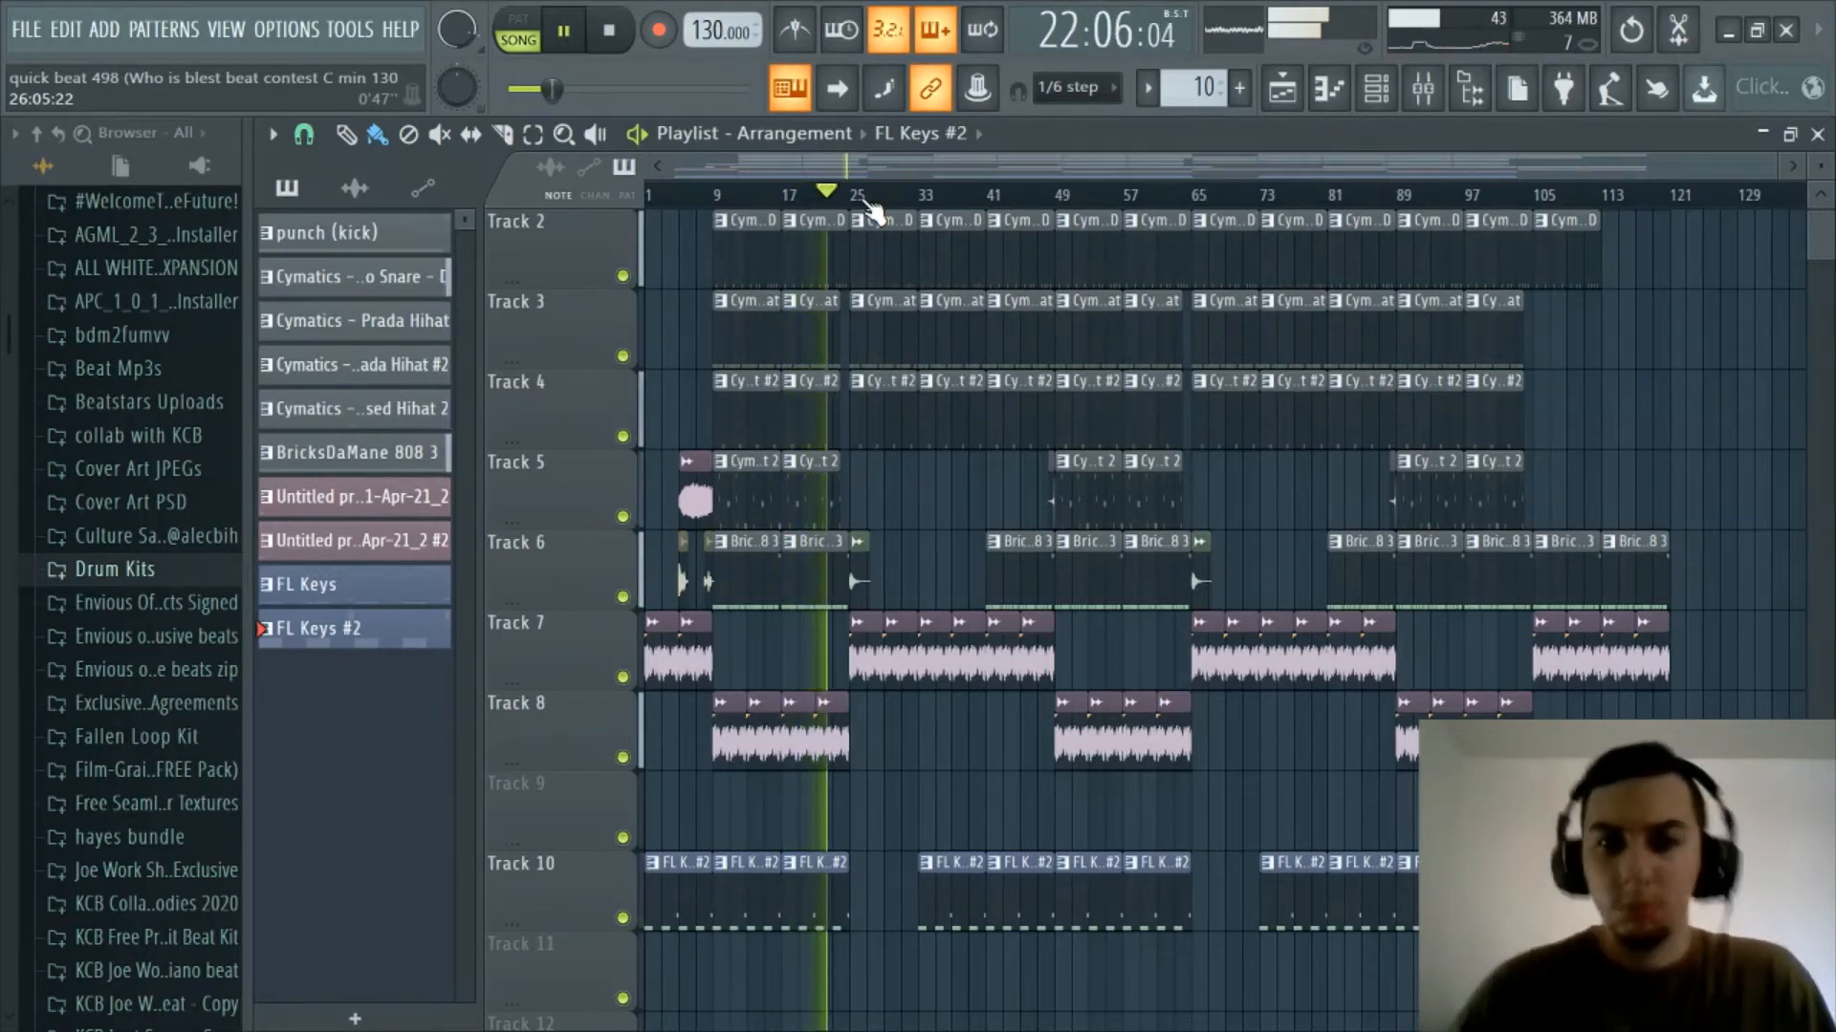
scroll(872, 196, "up", 3)
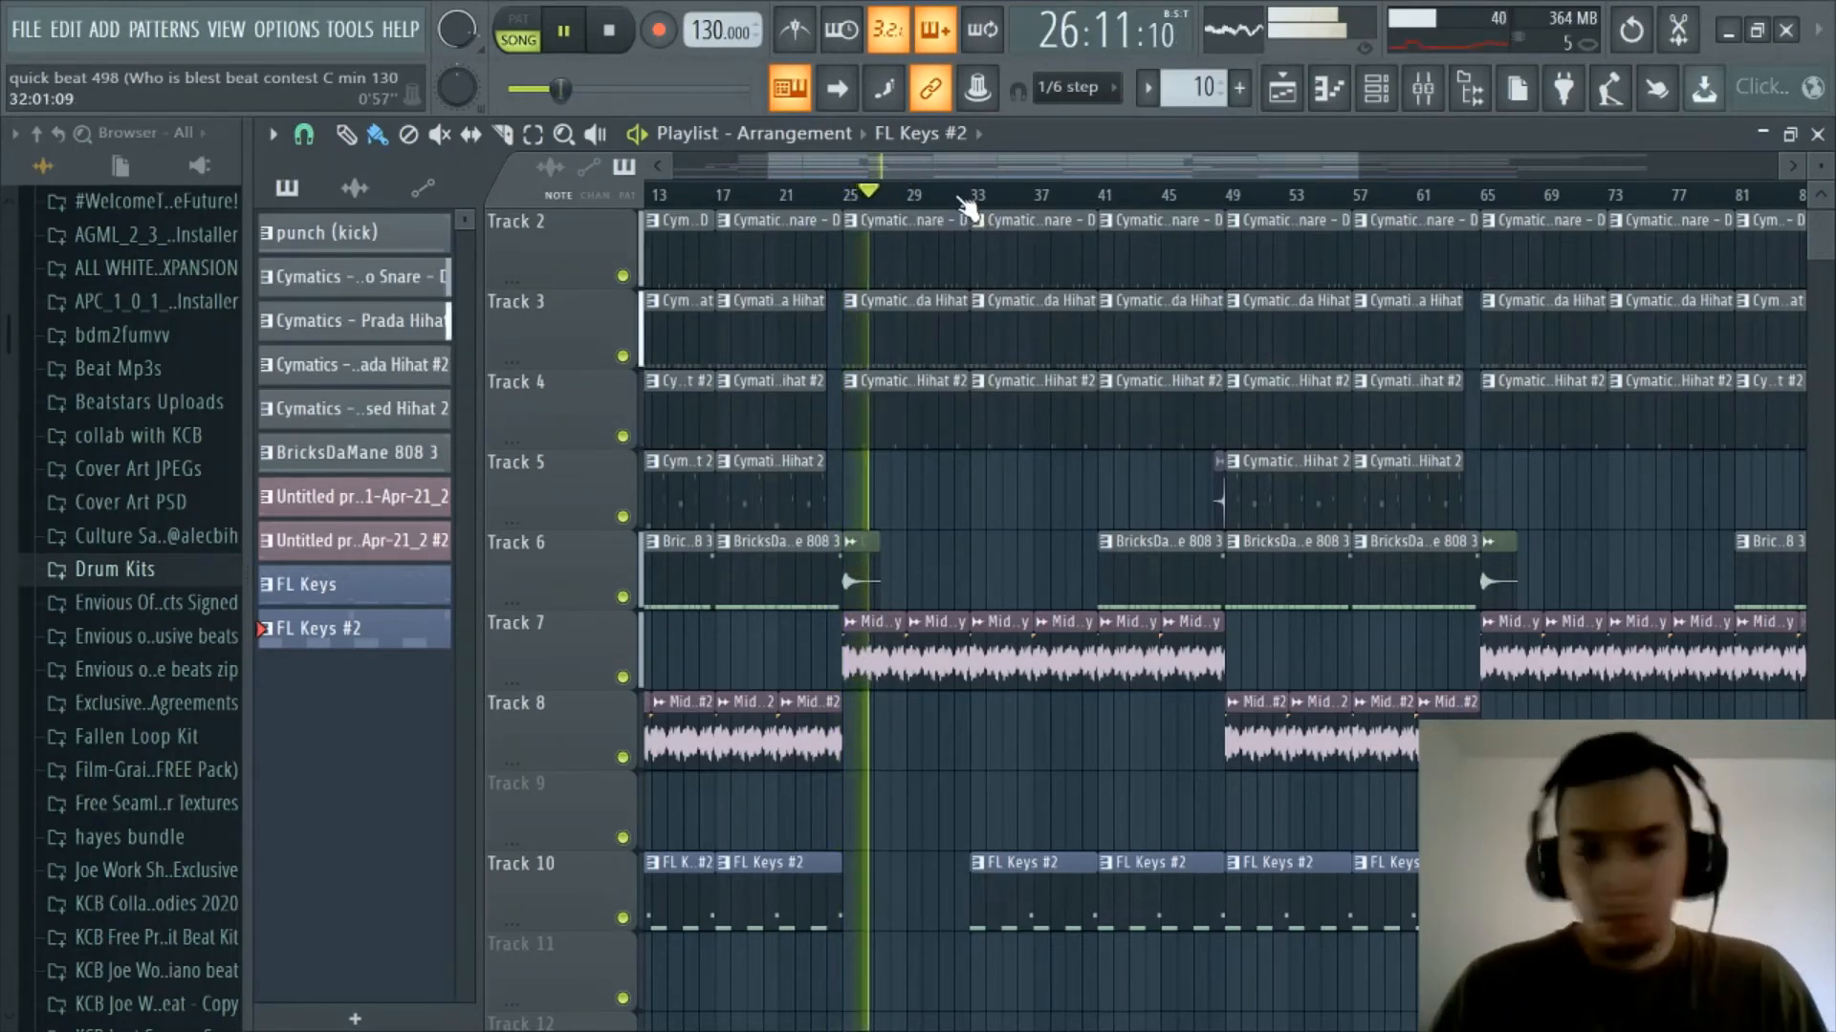
scroll(959, 196, "down", 3)
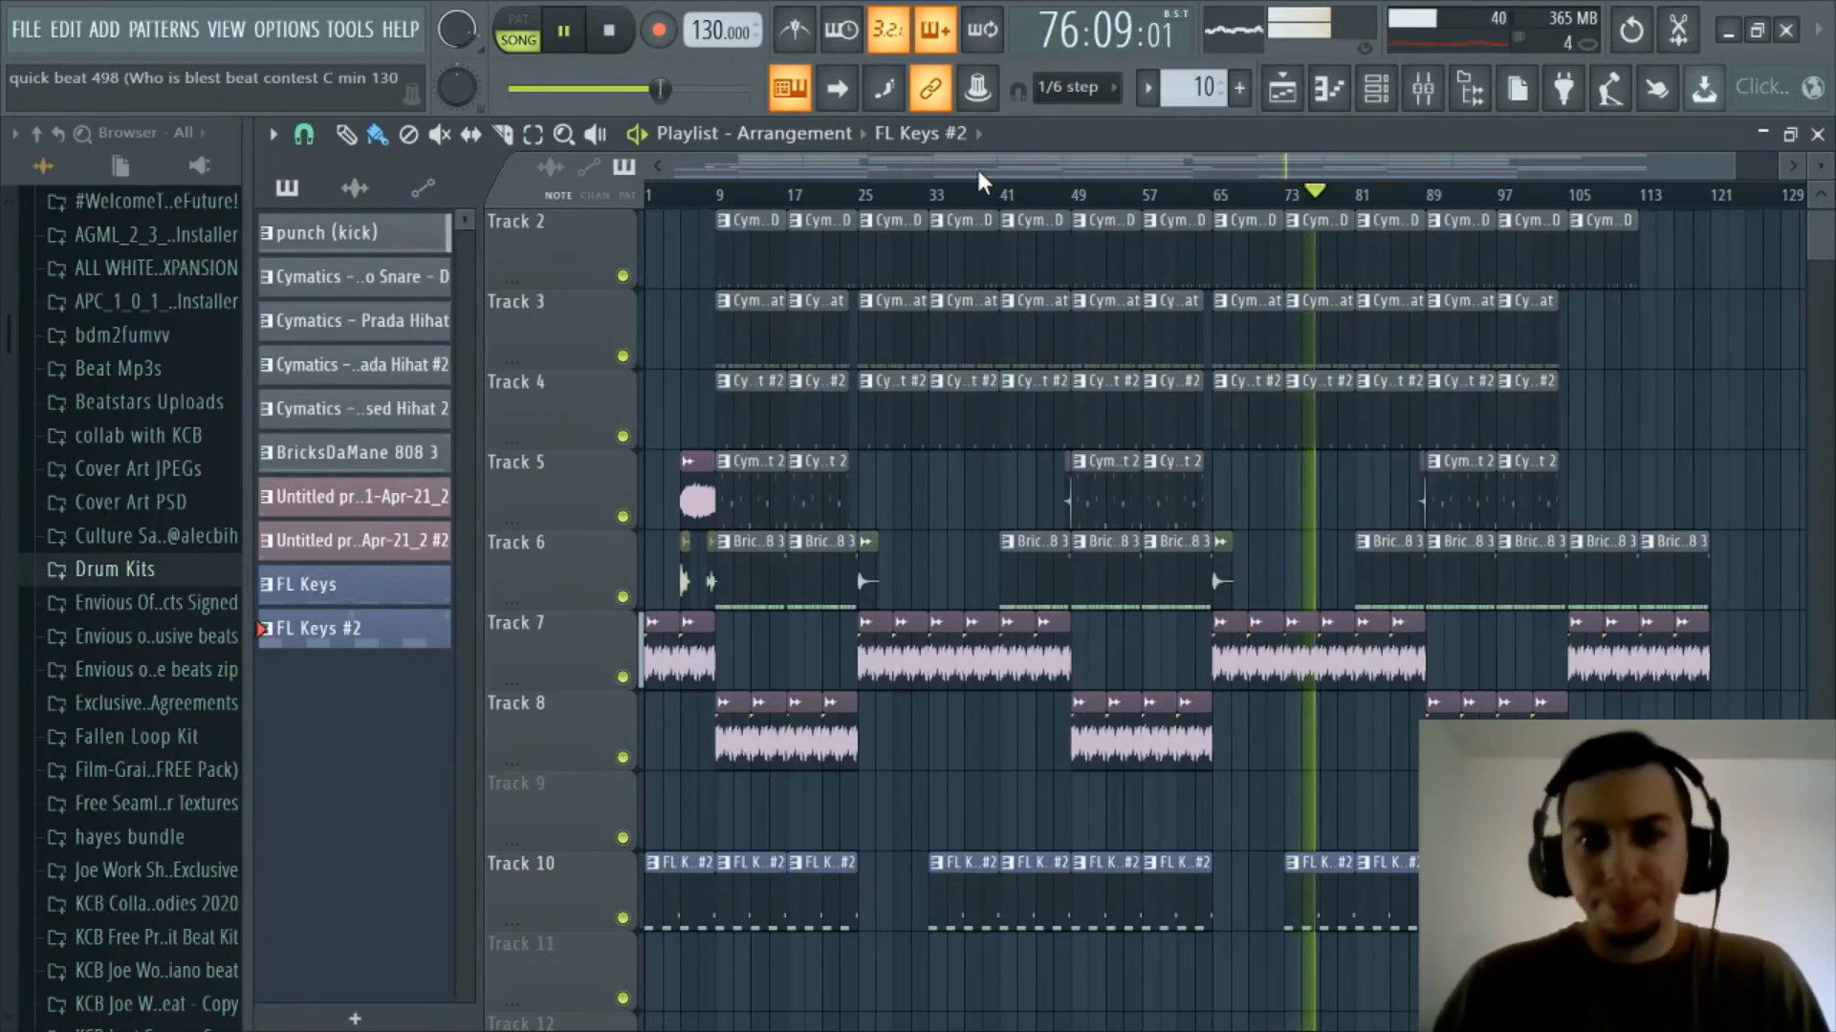
scroll(985, 196, "down", 1)
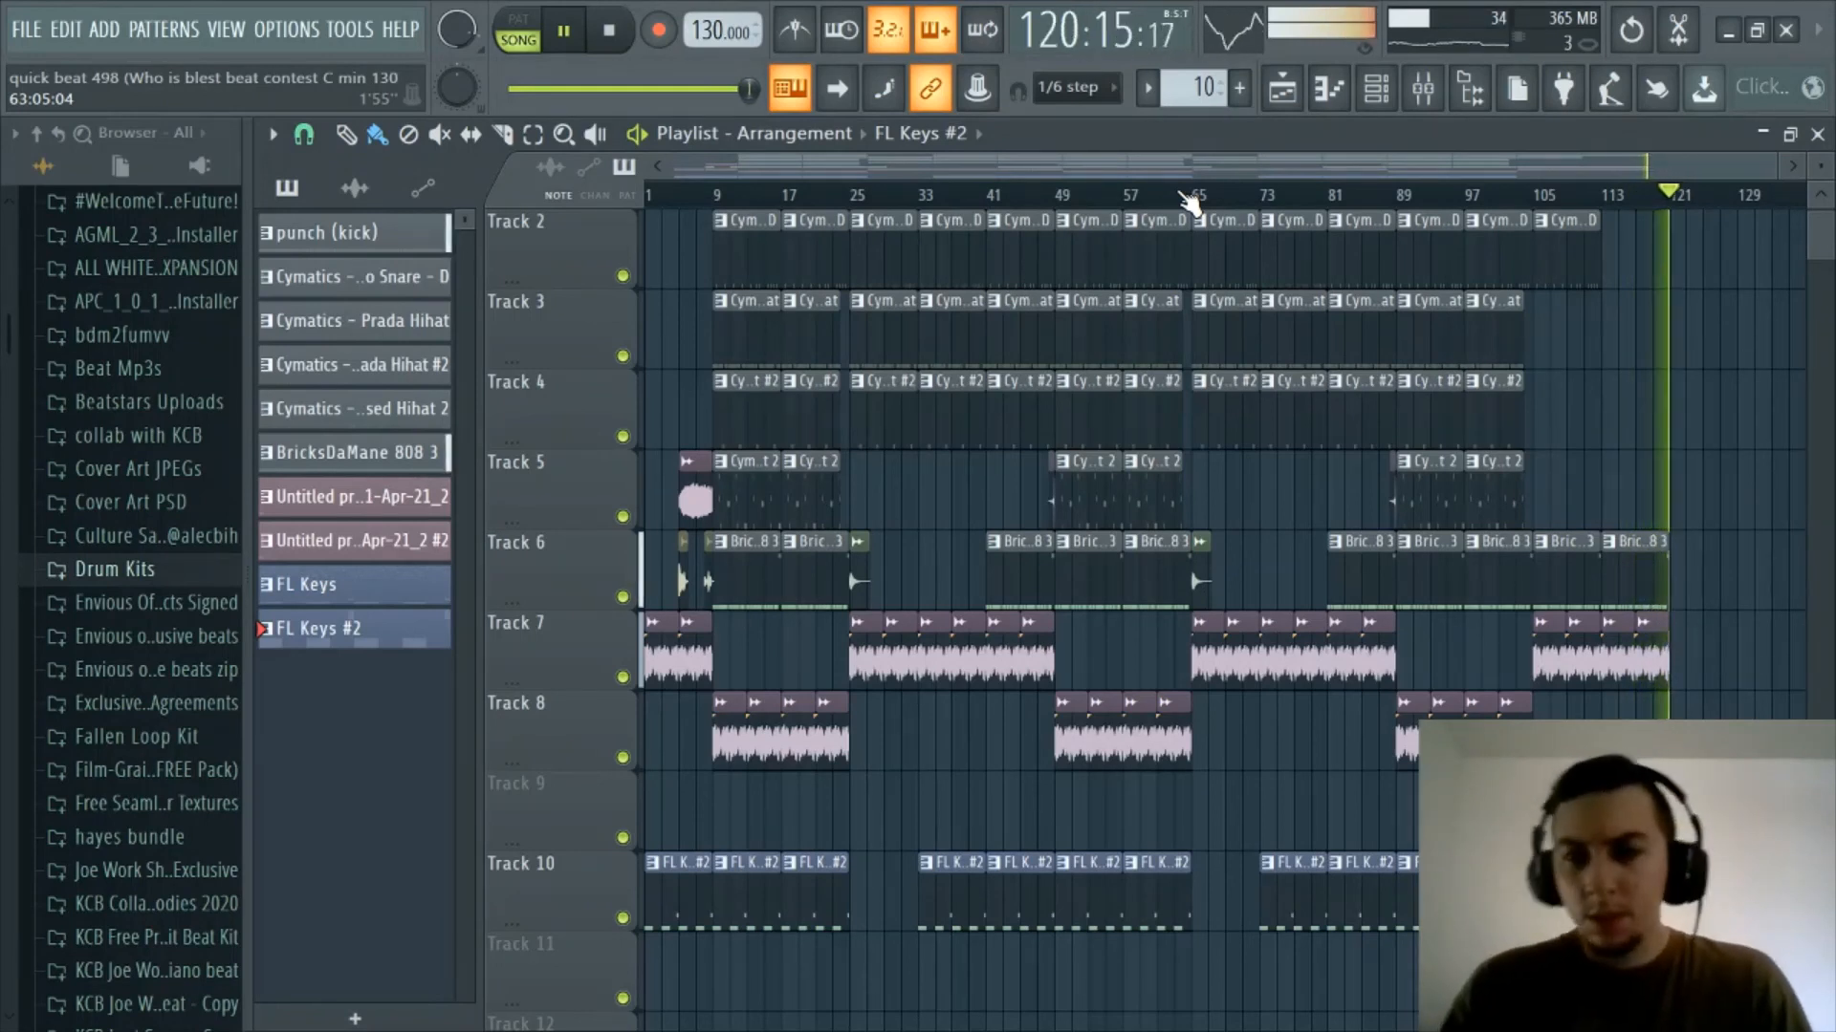
key("space")
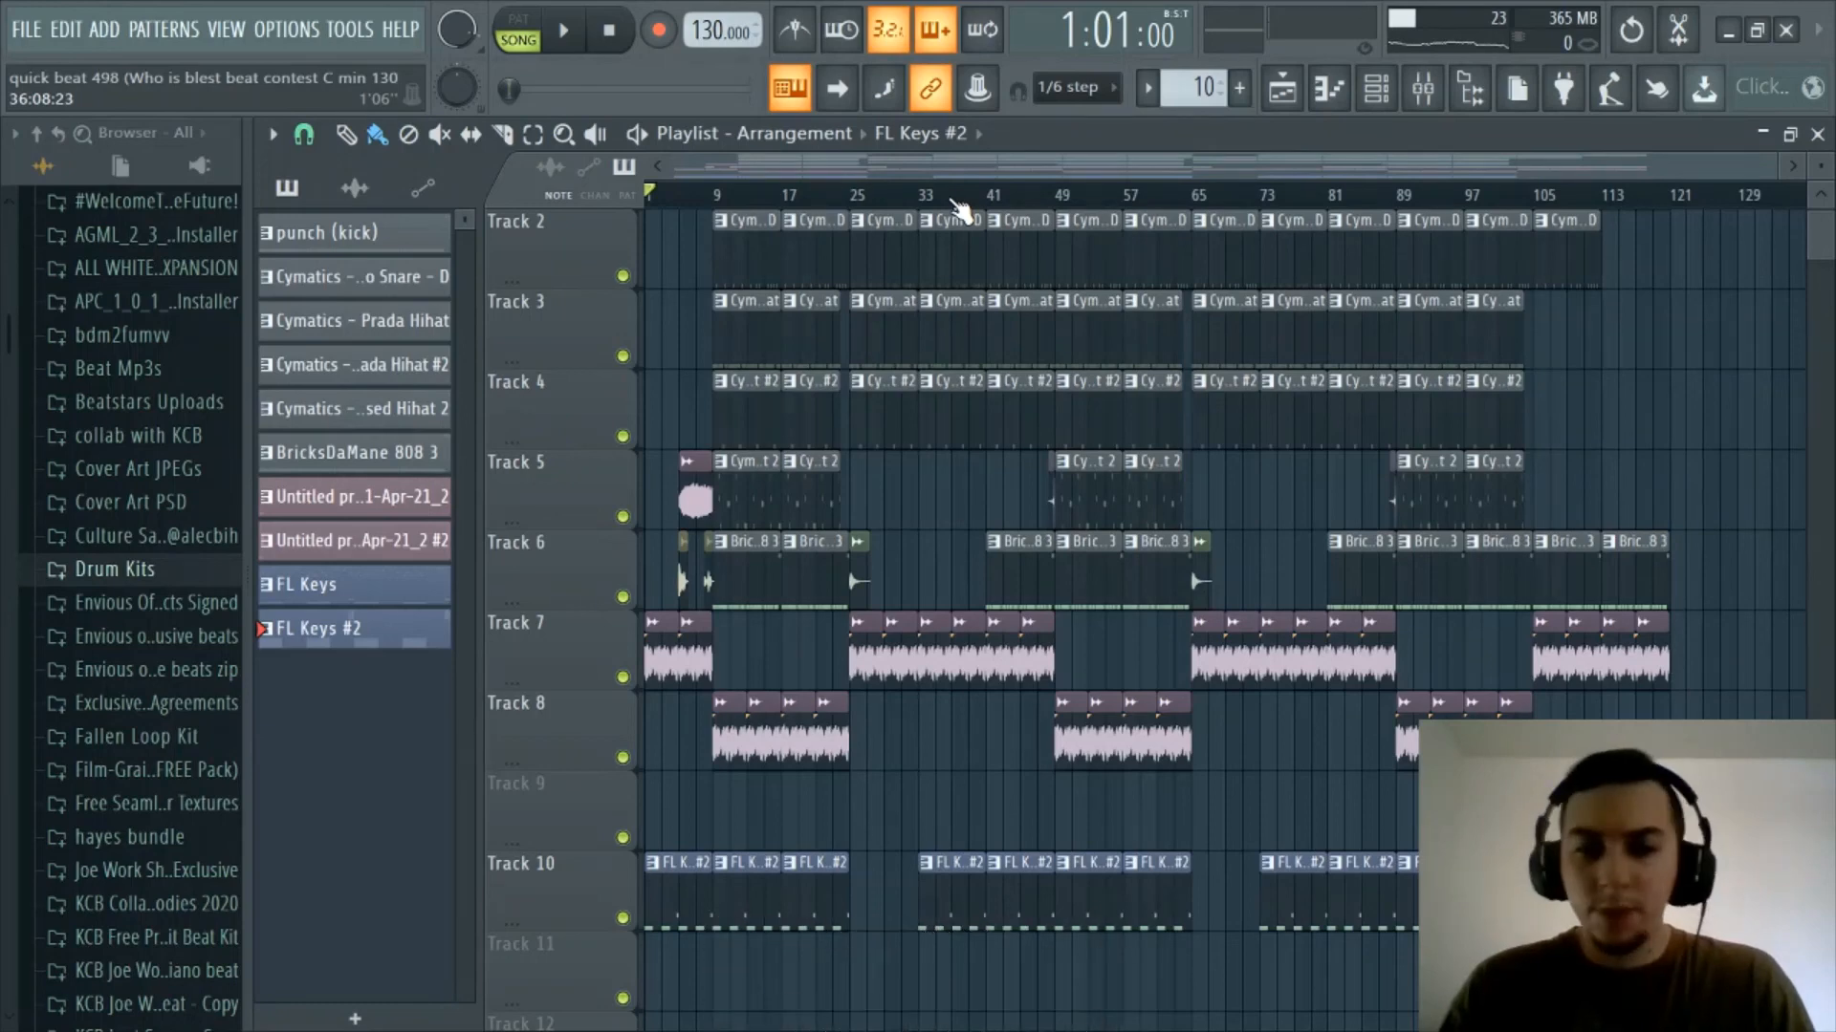
scroll(954, 196, "up", 3)
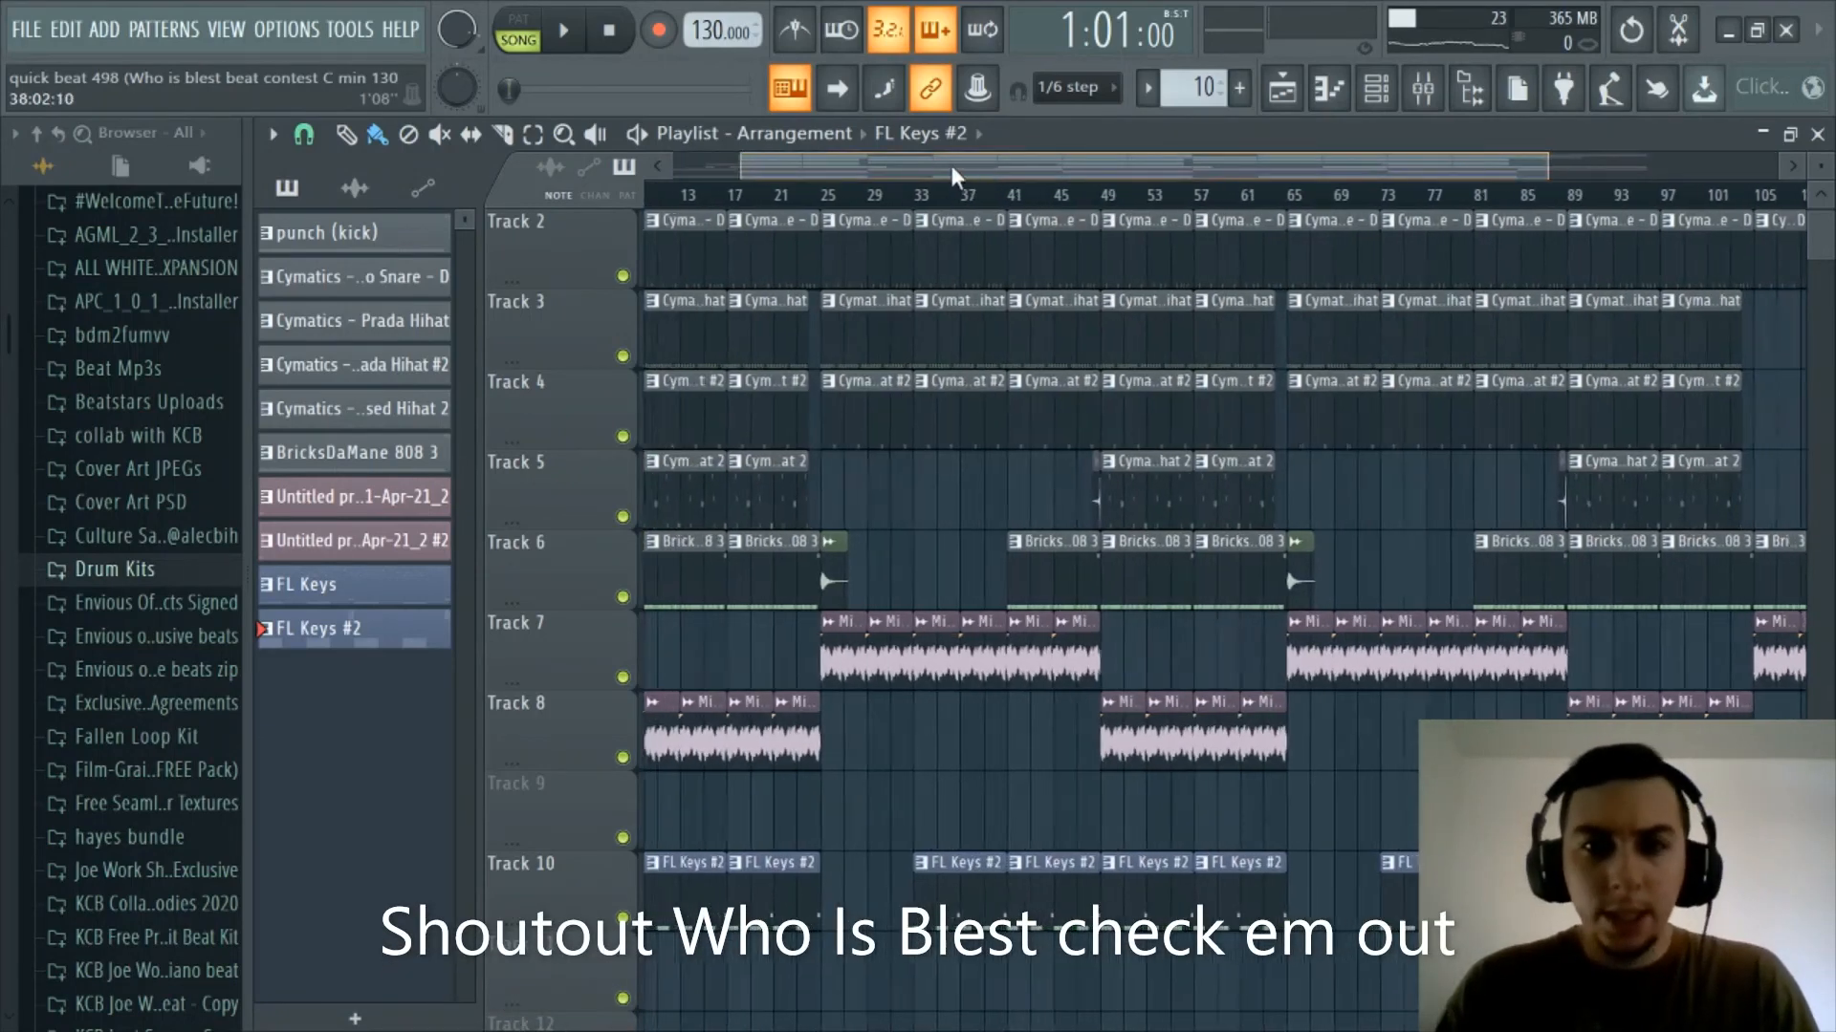